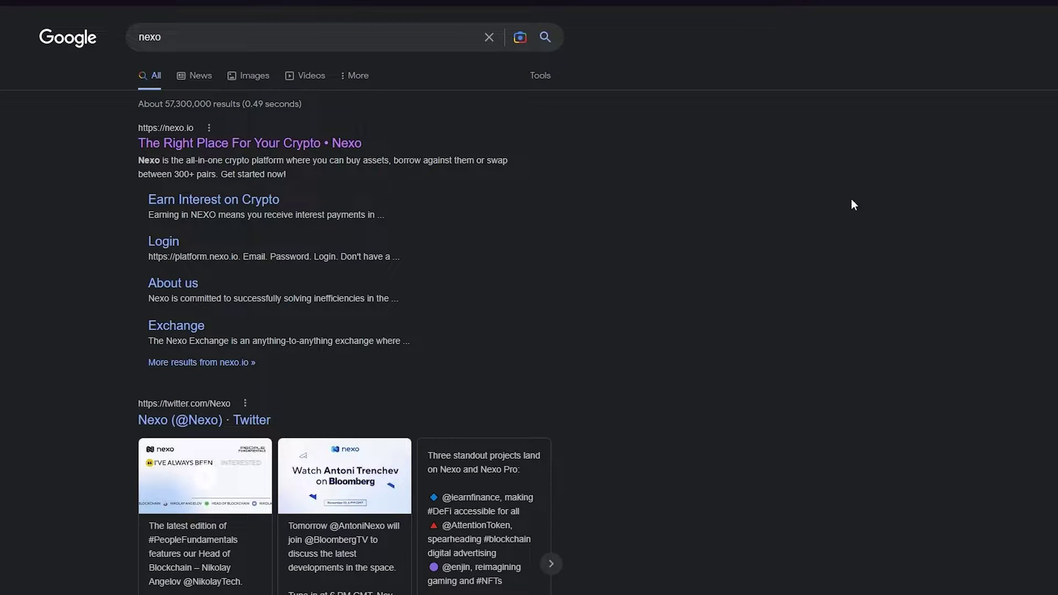
# Step: Open the official Nexo result, 'The Right Place For Your Crypto • Nexo', from Google
pyautogui.scroll(-3, 857, 206)
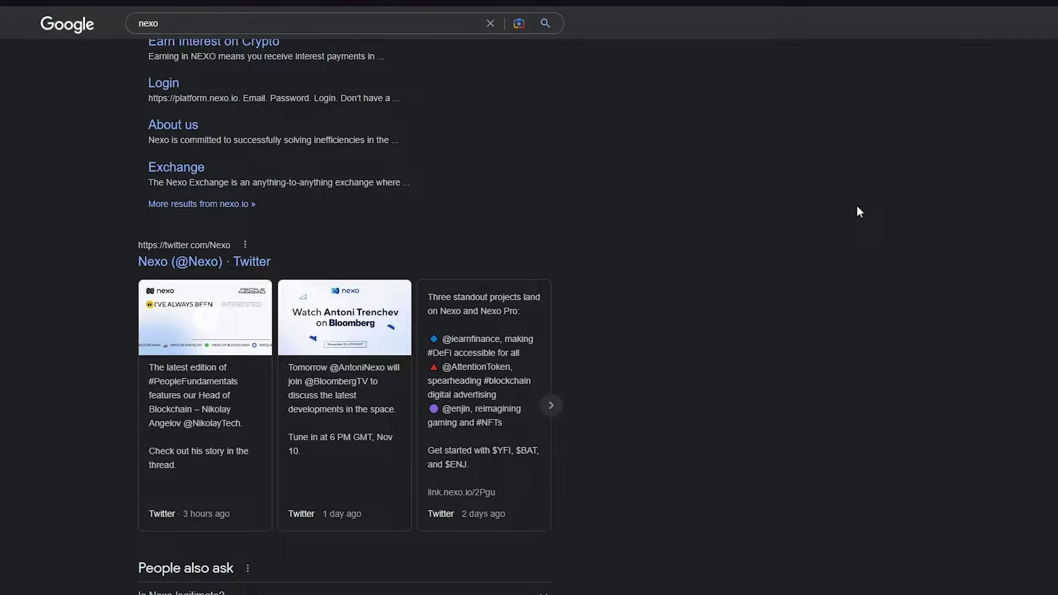
pyautogui.scroll(3, 858, 208)
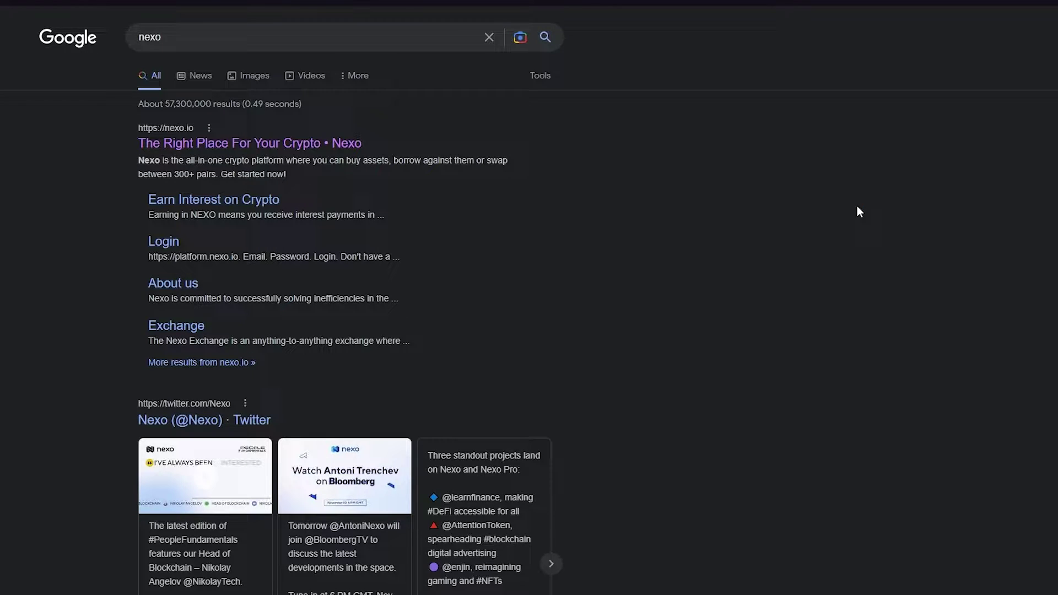
pyautogui.scroll(-10, 857, 207)
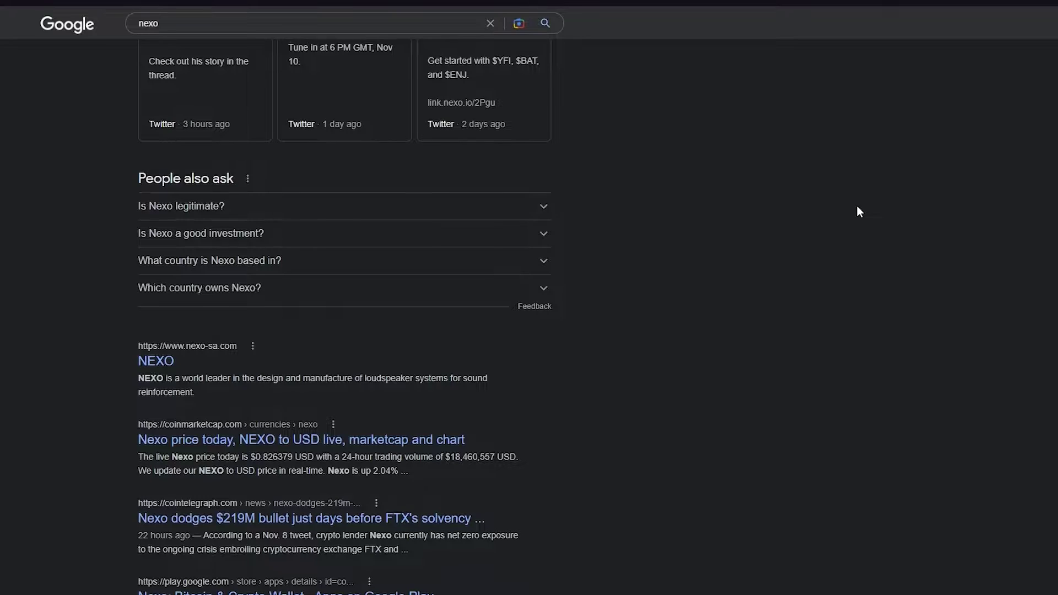
pyautogui.scroll(10, 858, 207)
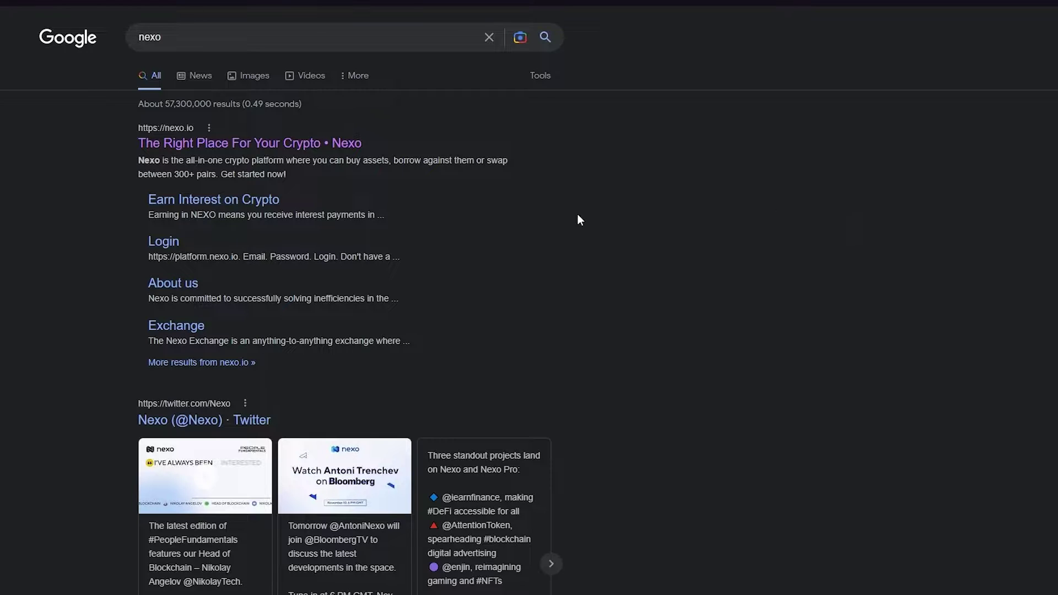
pyautogui.click(298, 144)
# Step: Scroll through the Nexo homepage to look over its sections
pyautogui.scroll(-2, 415, 226)
pyautogui.scroll(2, 415, 225)
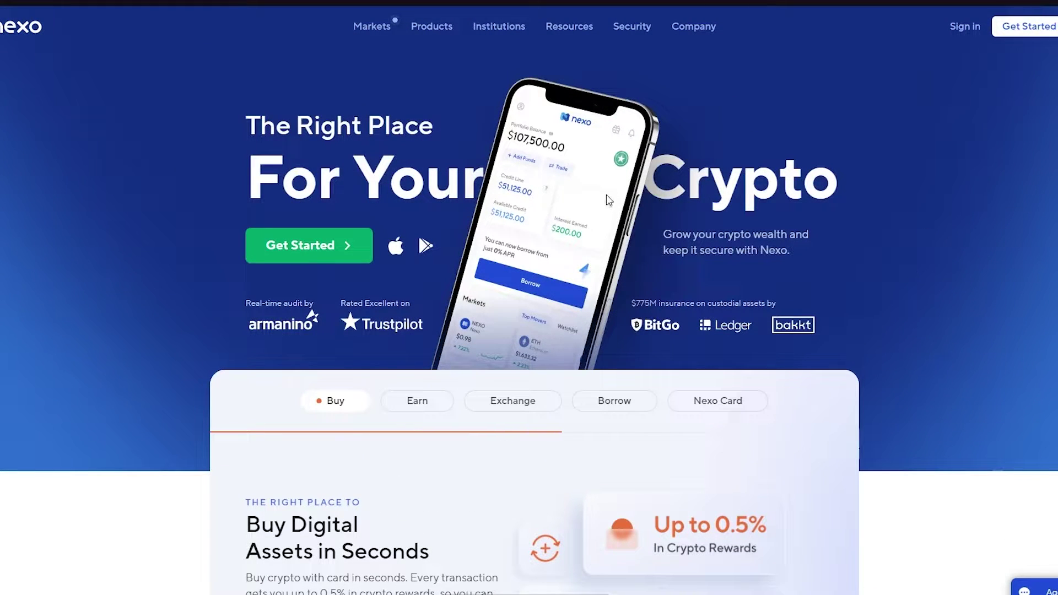
pyautogui.scroll(-3, 607, 201)
pyautogui.scroll(3, 607, 202)
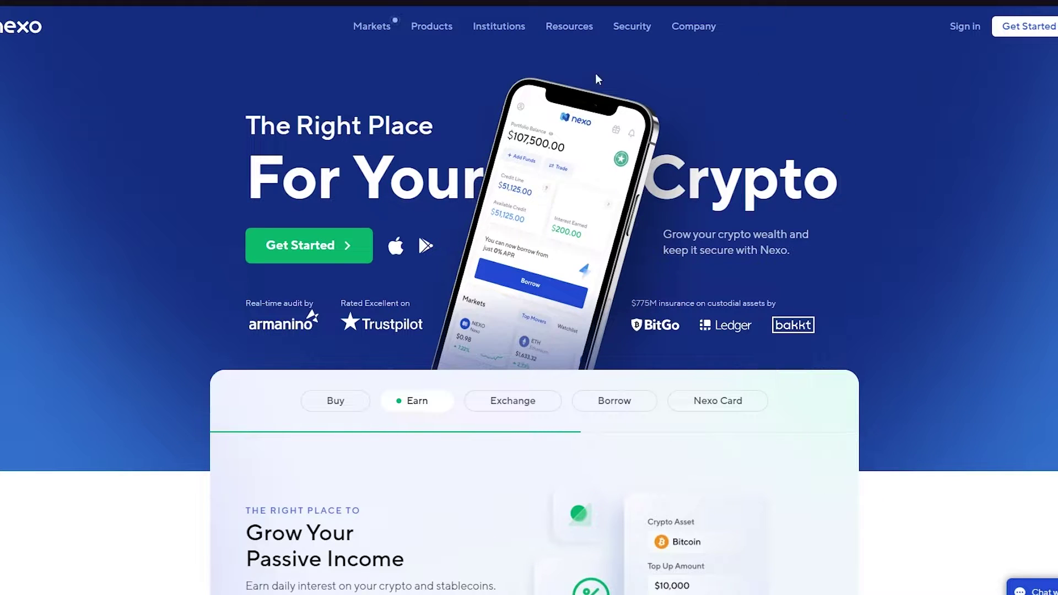
pyautogui.scroll(-4, 383, 268)
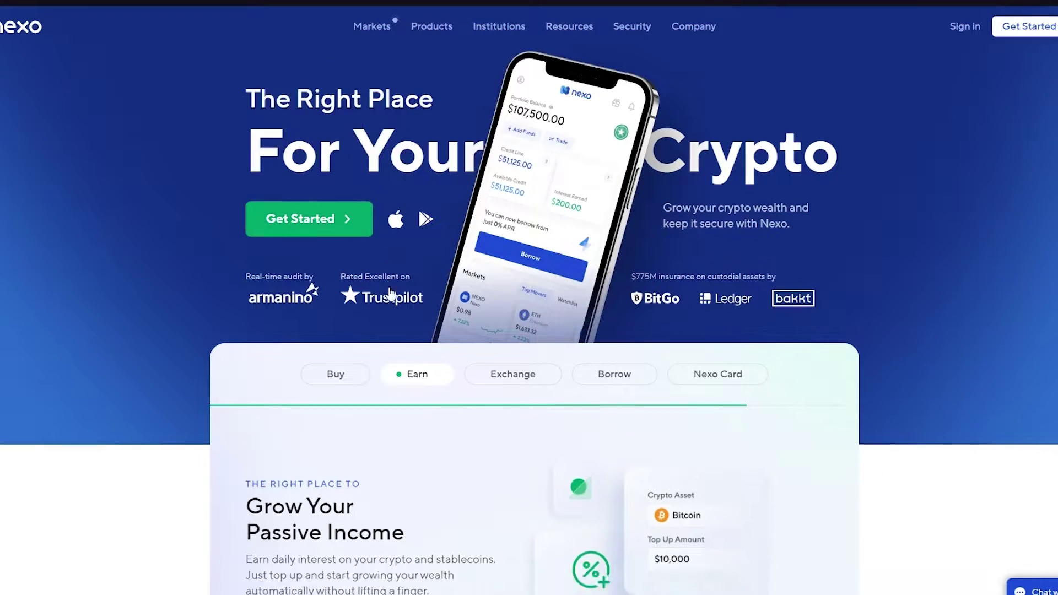
pyautogui.scroll(2, 328, 224)
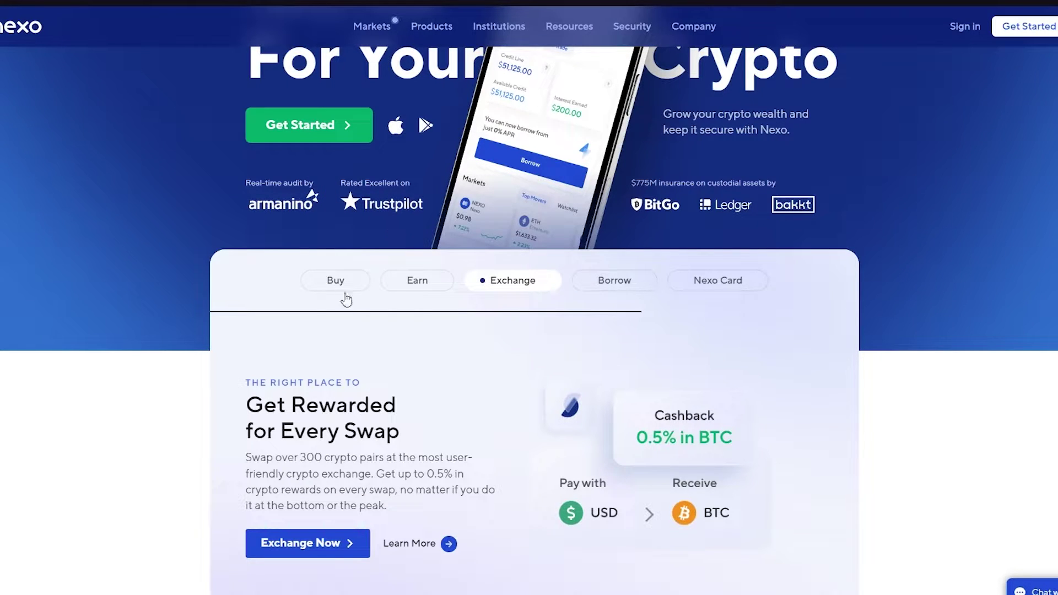
pyautogui.scroll(-4, 346, 299)
pyautogui.scroll(-4, 355, 462)
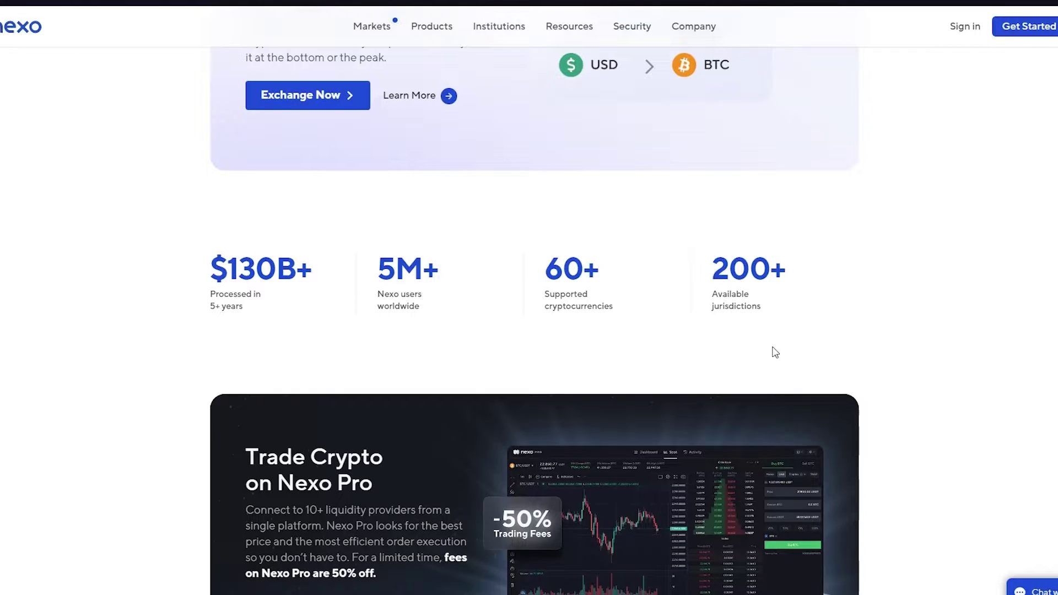
pyautogui.scroll(-15, 775, 351)
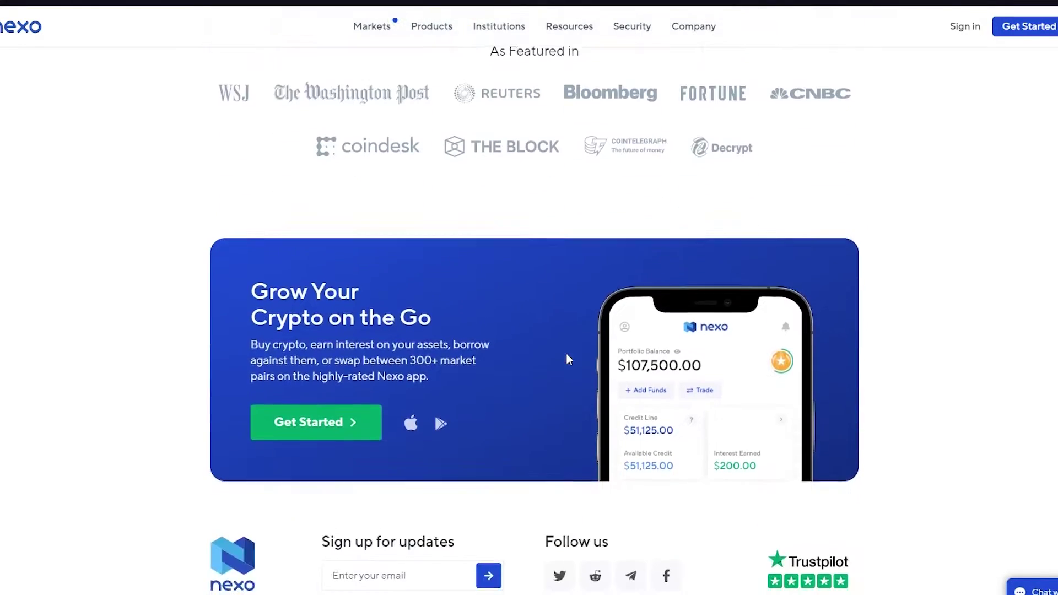
pyautogui.scroll(12, 637, 312)
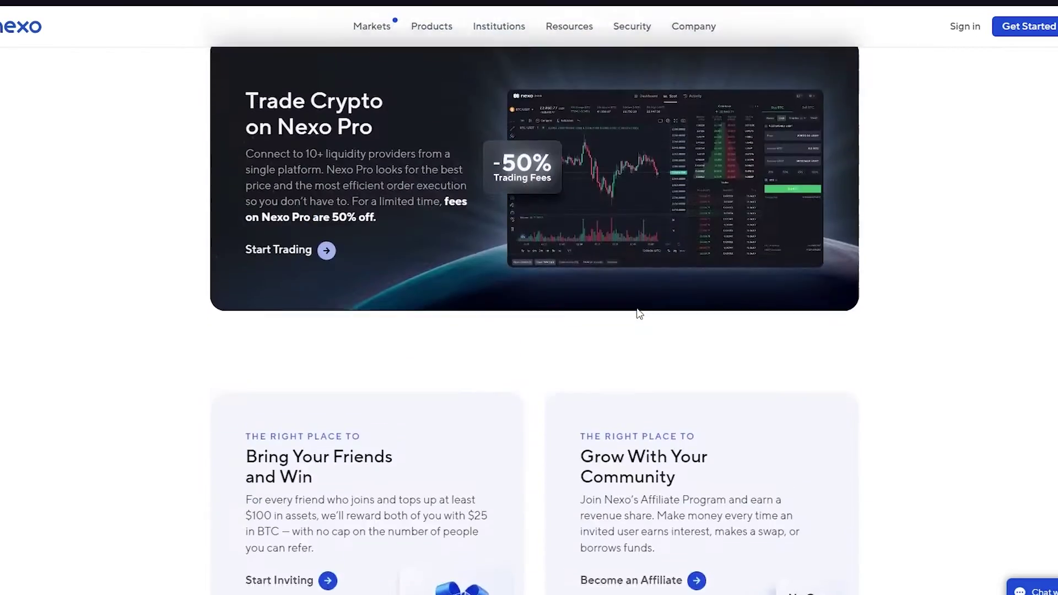
pyautogui.scroll(5, 637, 312)
pyautogui.scroll(8, 637, 309)
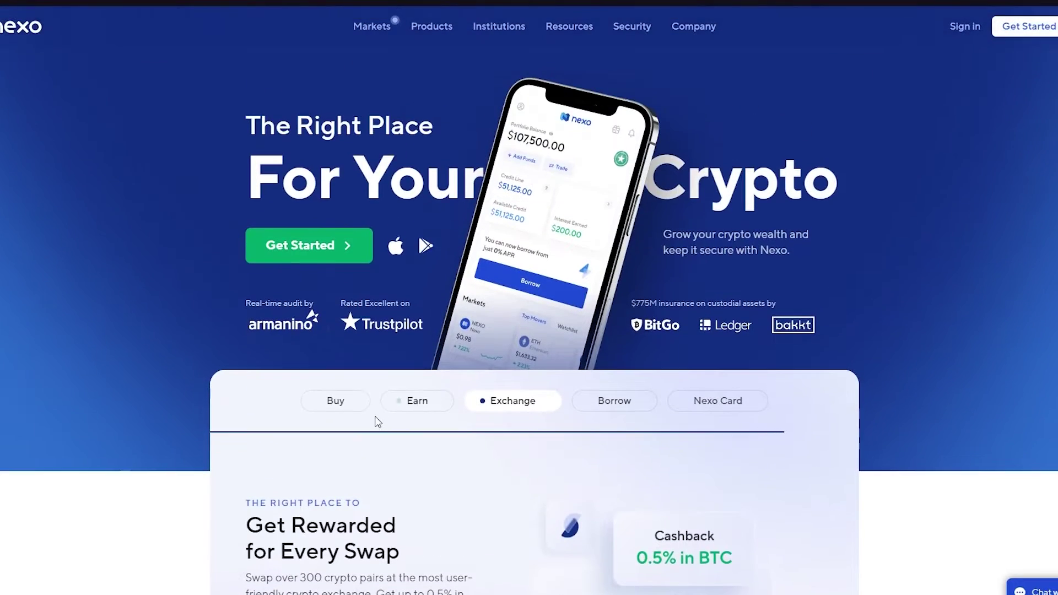
pyautogui.scroll(-2, 359, 386)
# Step: Preview the Buy, Earn, Exchange, Borrow and Nexo Card feature tabs, then go to Sign in
pyautogui.click(335, 299)
pyautogui.scroll(-3, 335, 303)
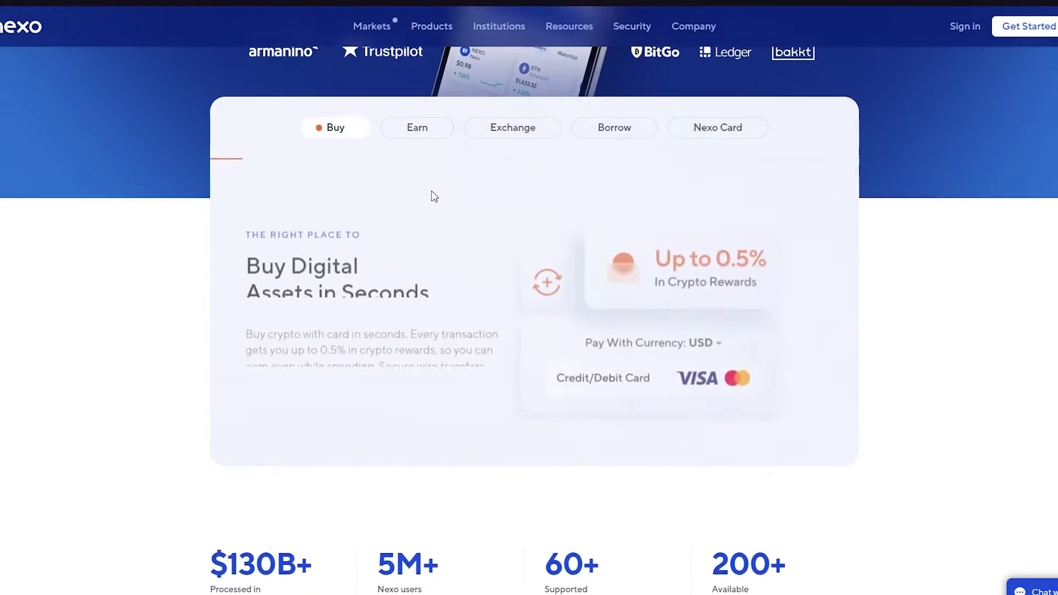
pyautogui.click(425, 133)
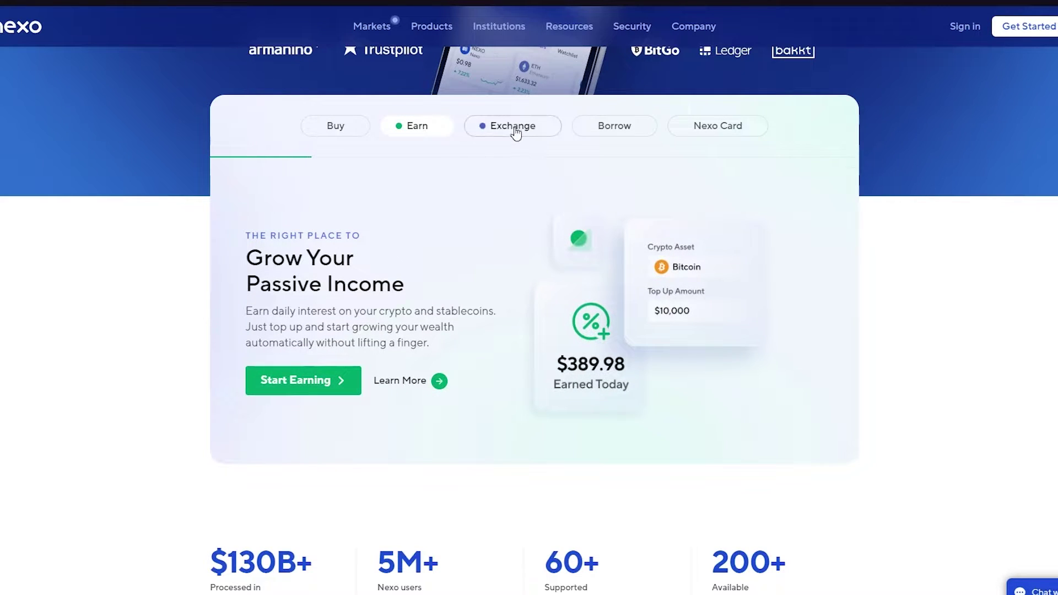
pyautogui.click(515, 132)
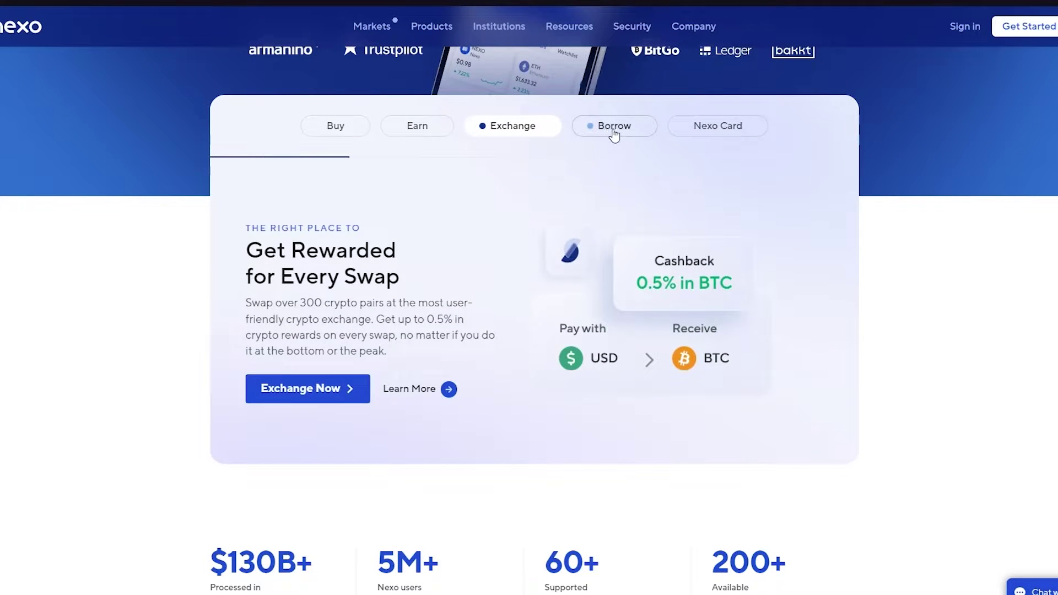
pyautogui.click(611, 140)
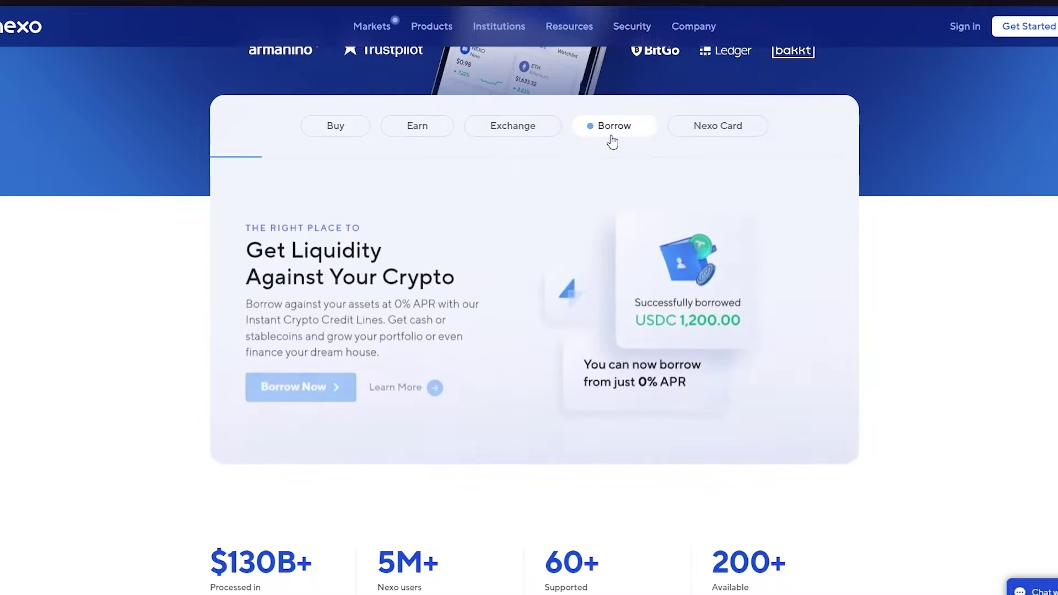
pyautogui.click(735, 124)
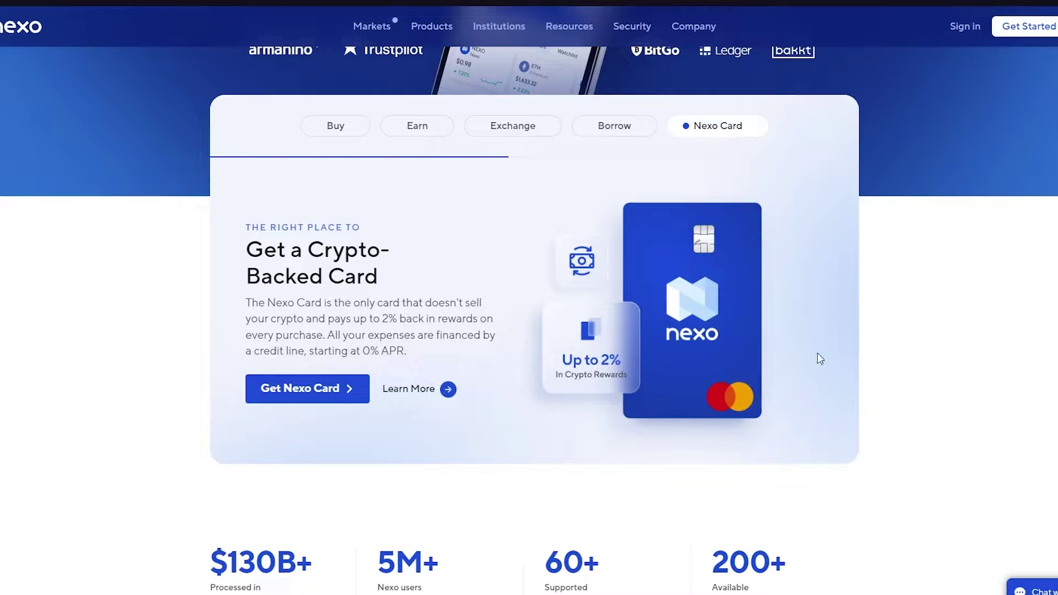
pyautogui.scroll(5, 805, 342)
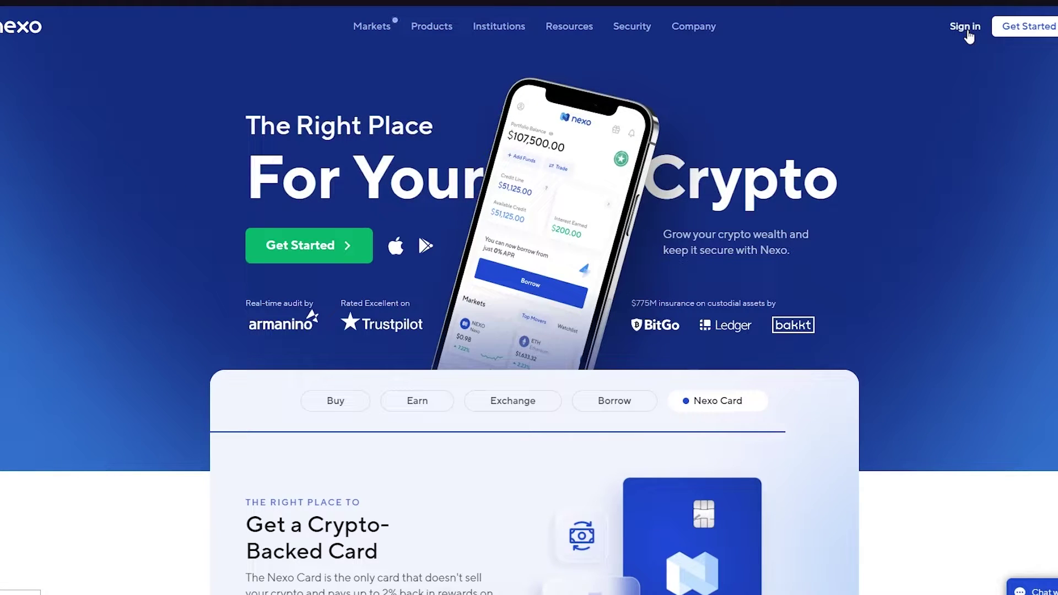
pyautogui.click(967, 32)
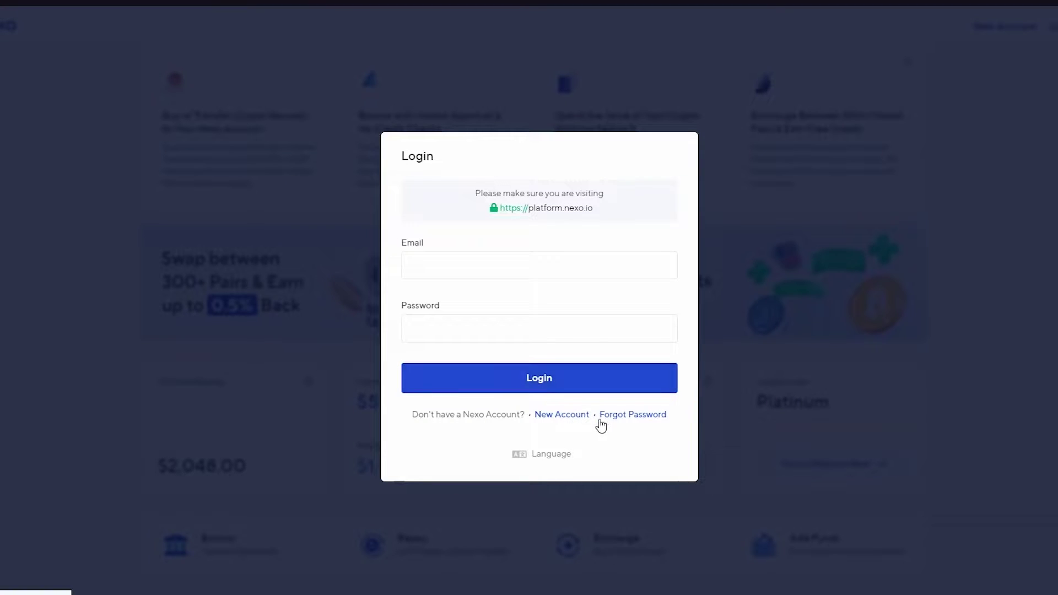
# Step: Register a new account with an email and password, accepting the terms, and submit Create Account
pyautogui.click(561, 417)
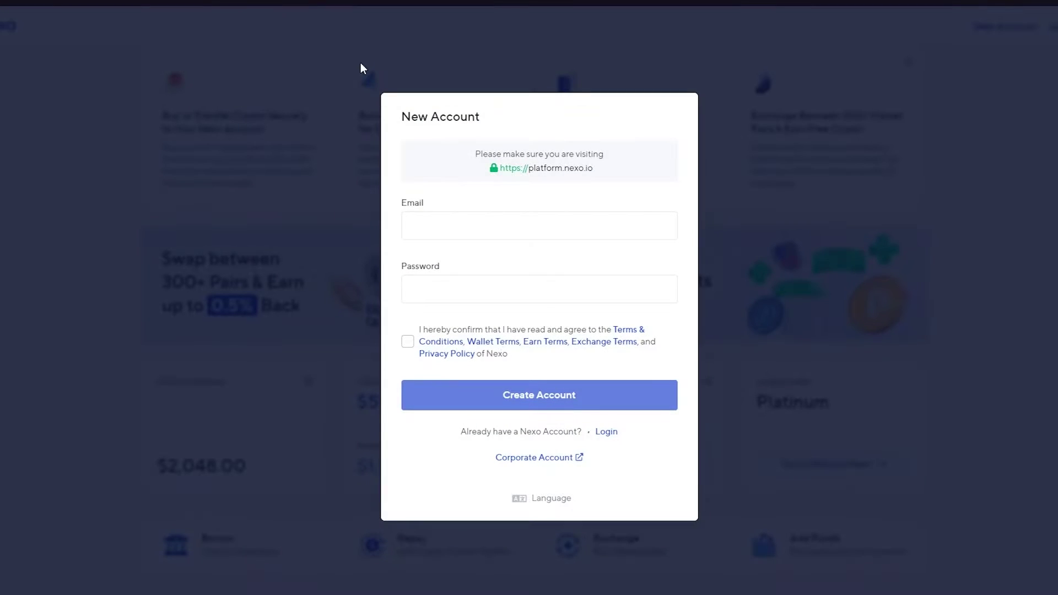
pyautogui.click(517, 222)
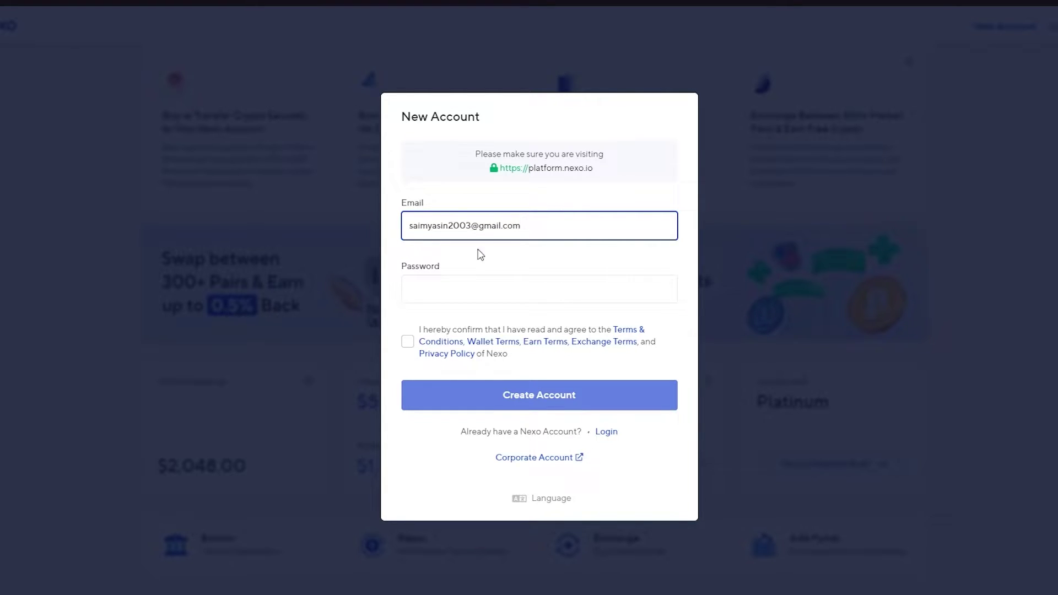
pyautogui.click(465, 284)
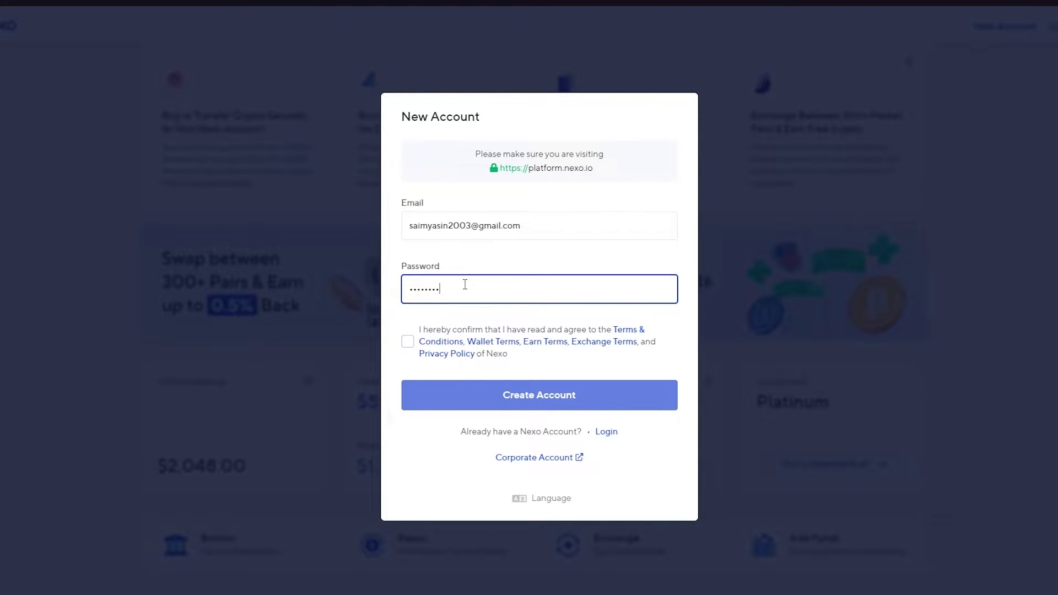
pyautogui.click(407, 342)
pyautogui.click(448, 395)
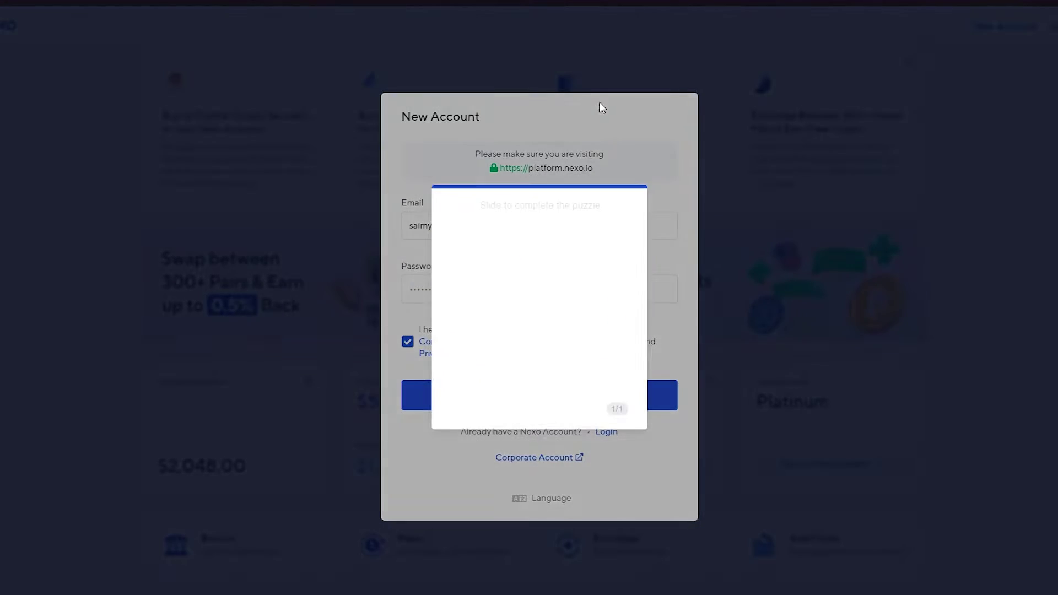
# Step: Slide the puzzle piece into its gap to finish verification and reach the Dashboard
pyautogui.moveTo(477, 372); pyautogui.dragTo(739, 374)
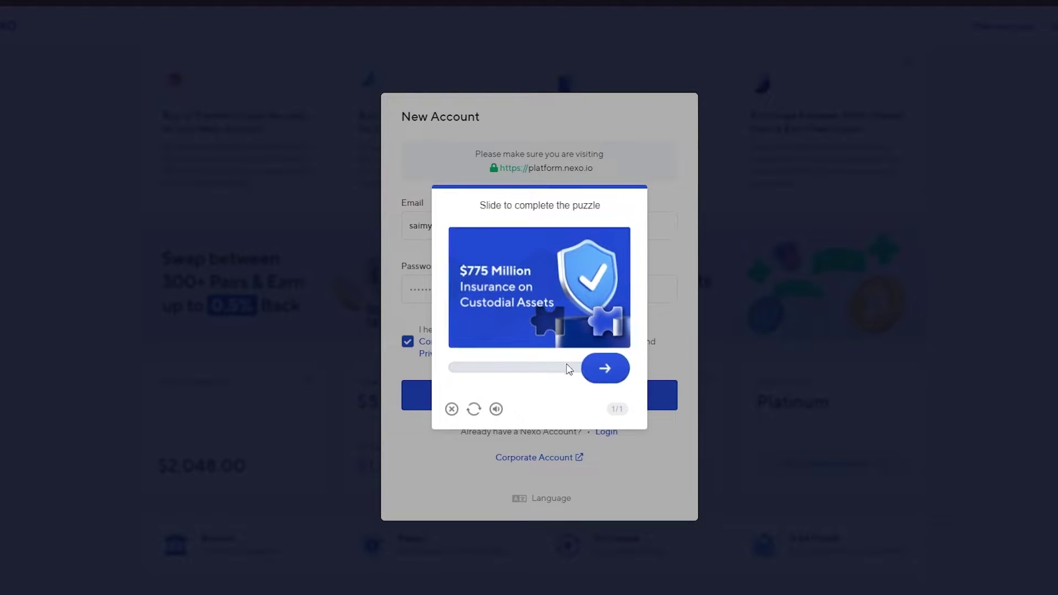
pyautogui.moveTo(446, 379); pyautogui.dragTo(548, 378)
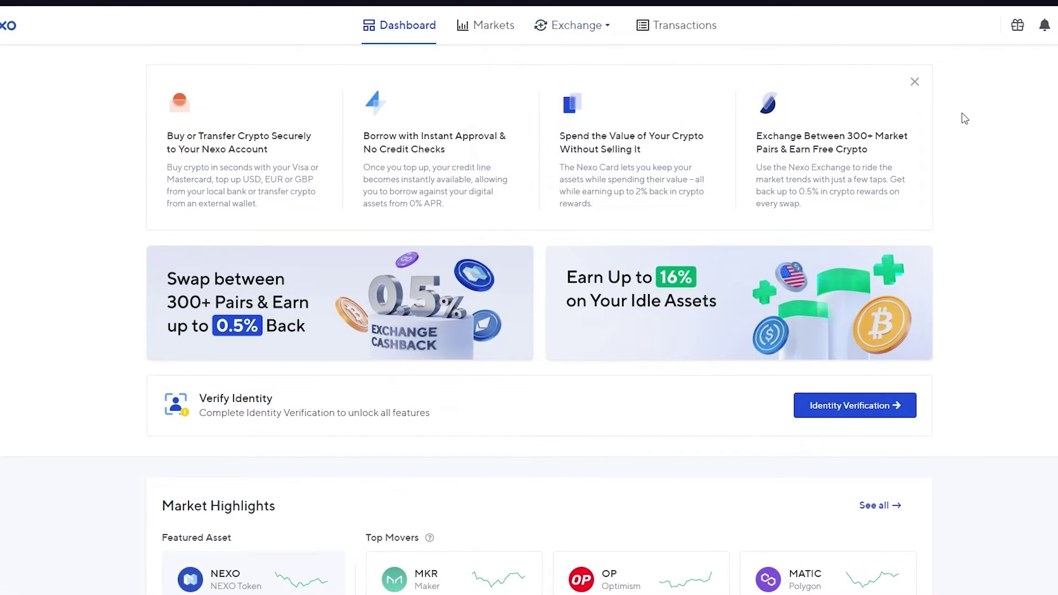
# Step: Scroll through the Dashboard's Assets table to review the listed coins
pyautogui.scroll(-7, 985, 174)
pyautogui.scroll(7, 985, 174)
pyautogui.scroll(-2, 190, 131)
pyautogui.scroll(2, 190, 132)
pyautogui.scroll(-5, 1046, 270)
pyautogui.scroll(-5, 1047, 269)
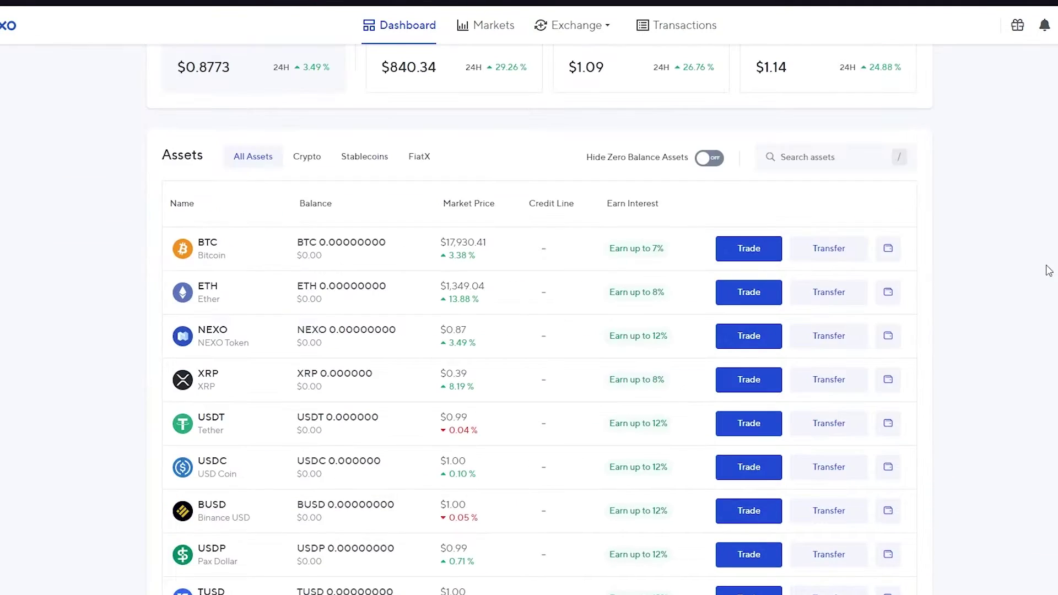
pyautogui.scroll(3, 1047, 270)
pyautogui.scroll(-2, 883, 314)
pyautogui.scroll(2, 883, 314)
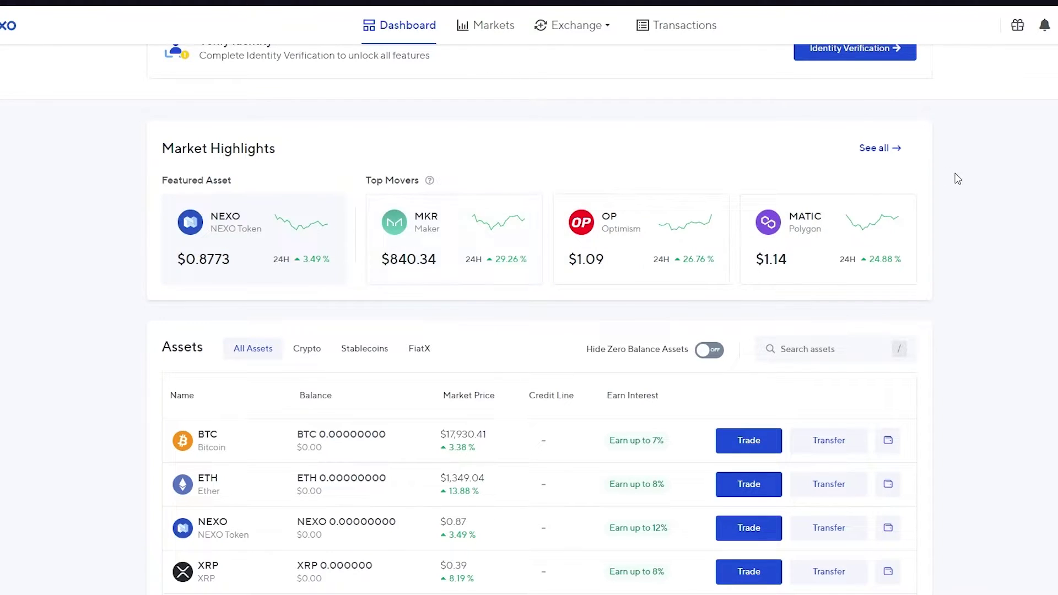
pyautogui.scroll(-3, 1053, 192)
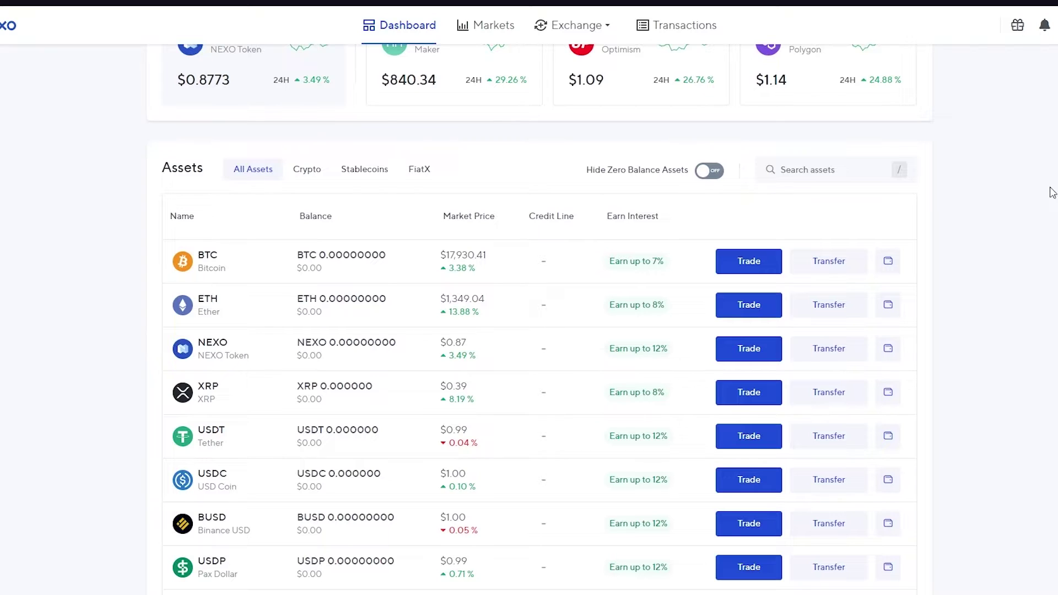
pyautogui.scroll(2, 963, 282)
pyautogui.scroll(-3, 965, 283)
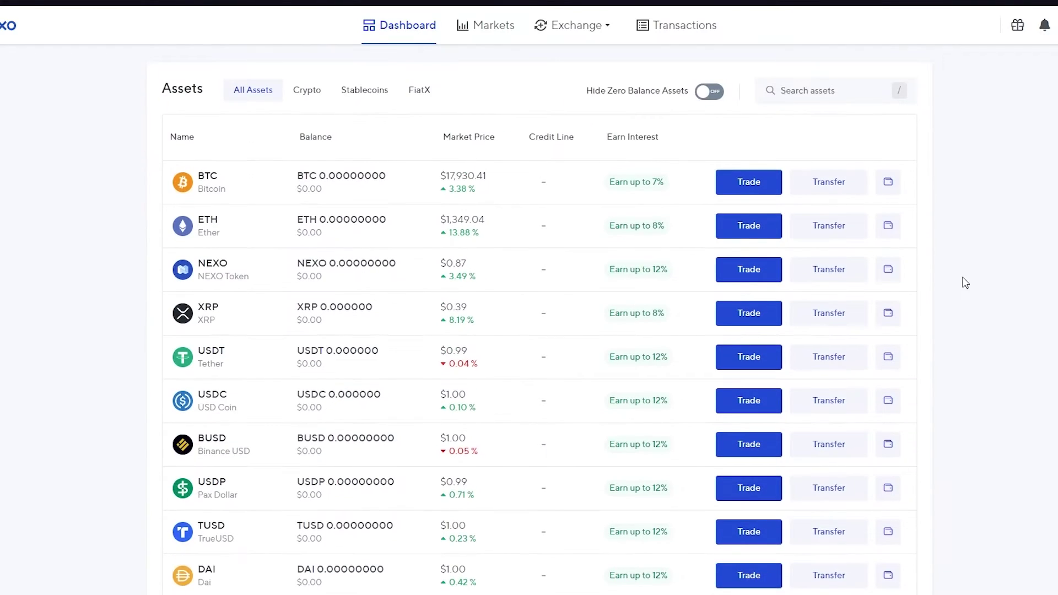
pyautogui.scroll(-2, 965, 282)
pyautogui.scroll(2, 965, 283)
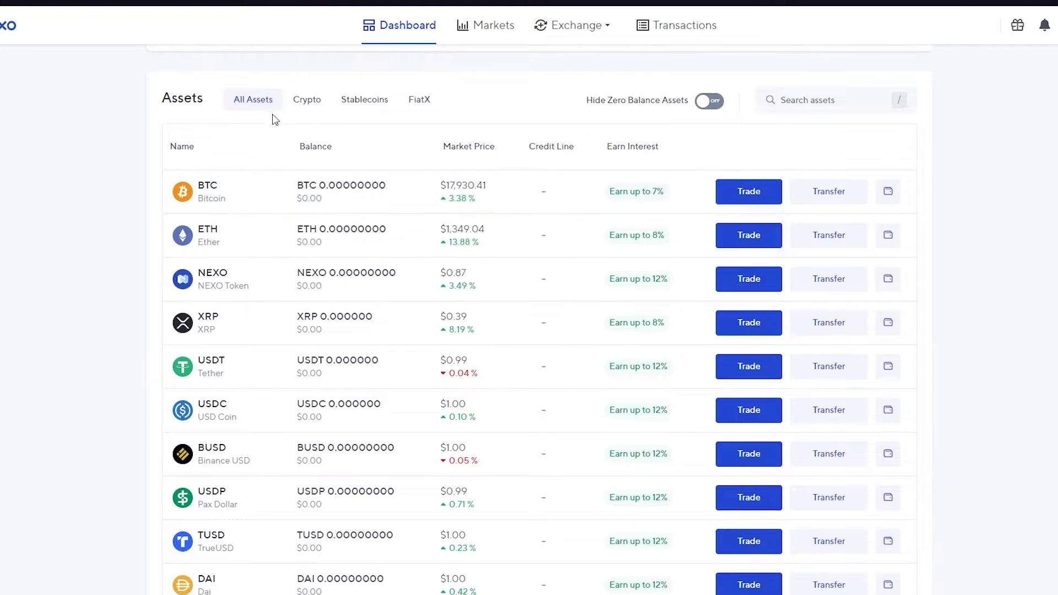
pyautogui.scroll(-1, 139, 231)
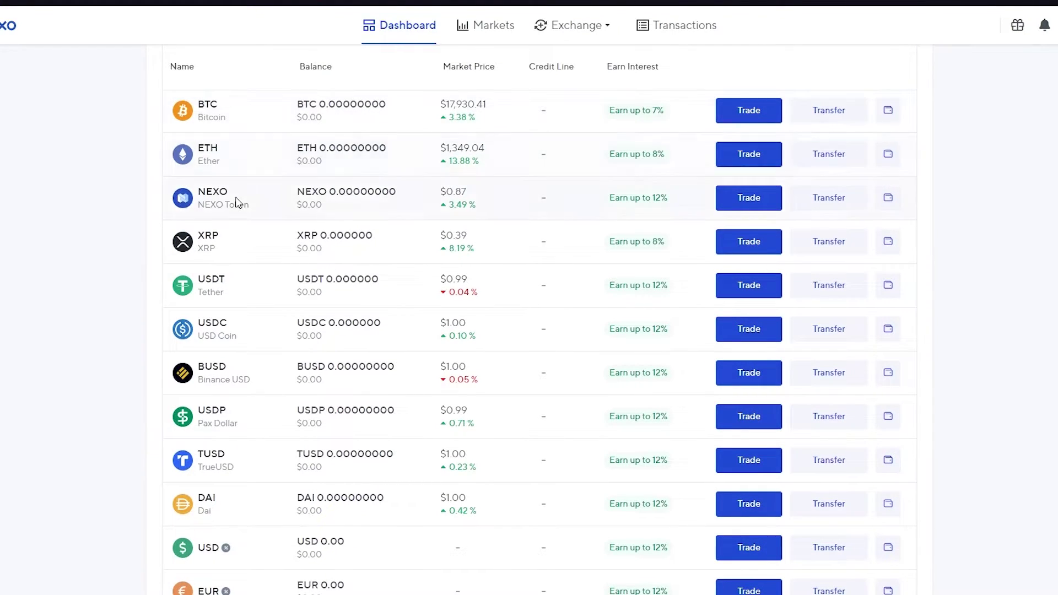
pyautogui.scroll(-1, 274, 263)
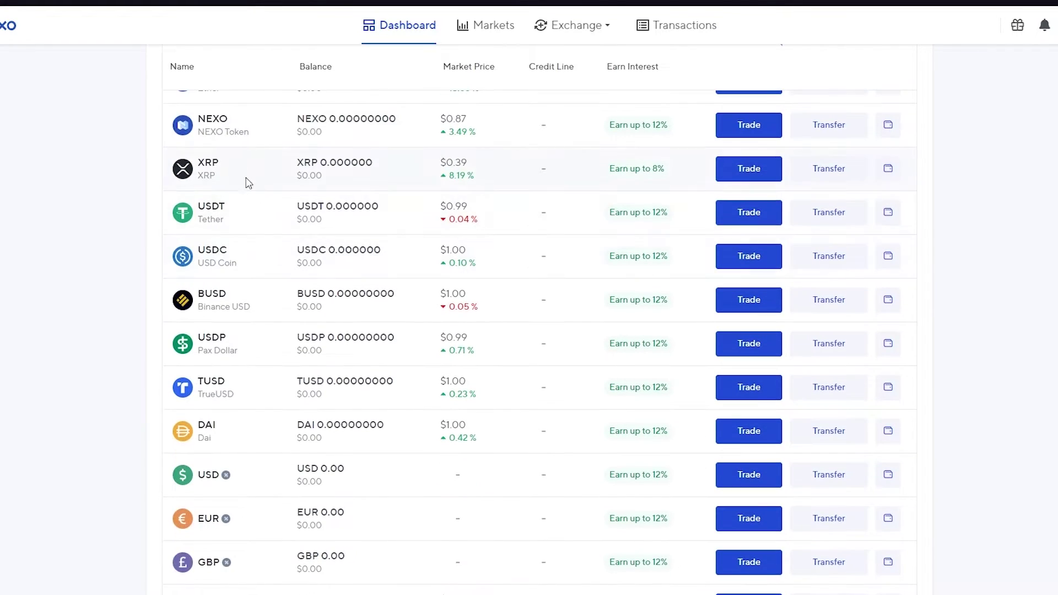
pyautogui.scroll(-1, 241, 211)
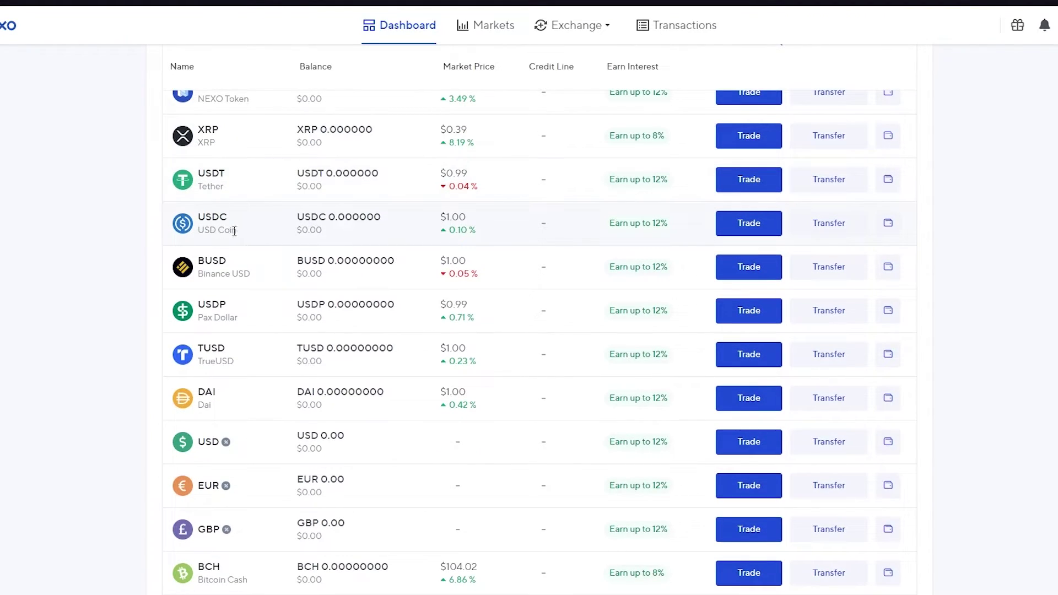
pyautogui.scroll(-3, 215, 329)
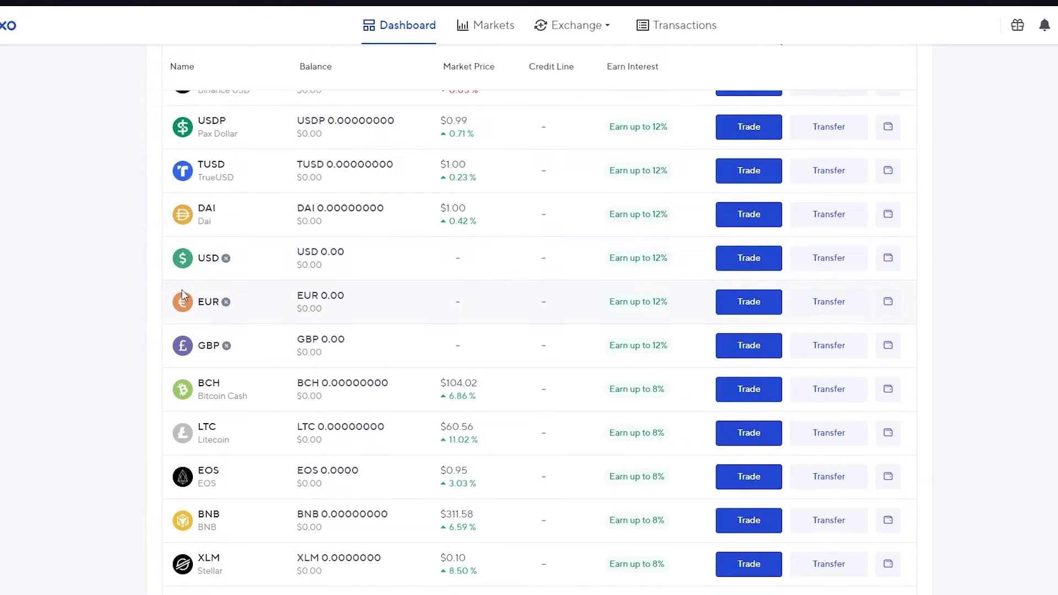
pyautogui.moveTo(217, 315)
pyautogui.moveTo(242, 346)
pyautogui.scroll(18, 97, 272)
pyautogui.scroll(-11, 739, 359)
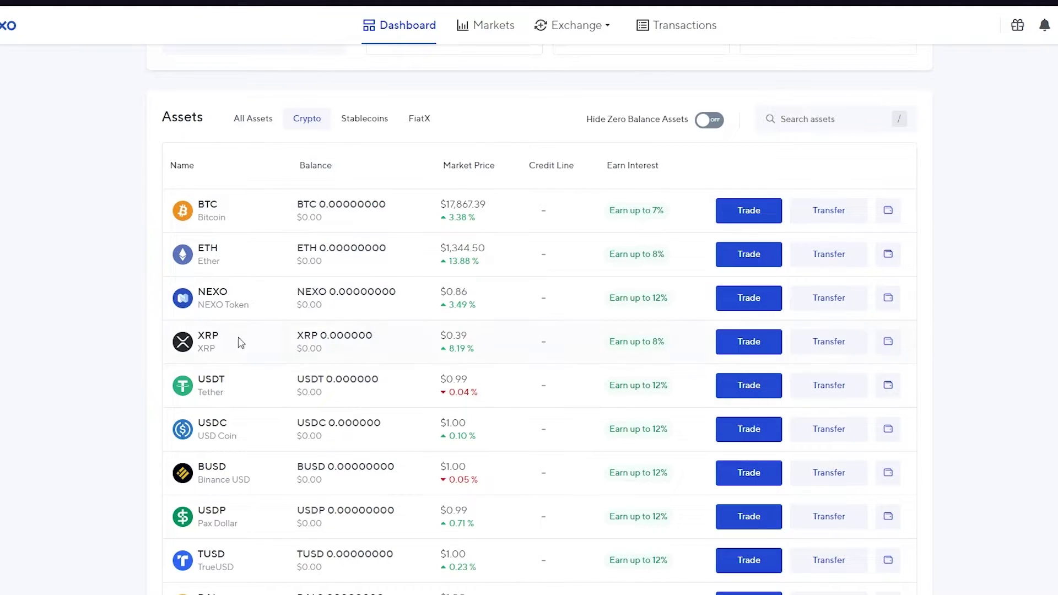
pyautogui.scroll(-10, 388, 361)
pyautogui.scroll(15, 387, 361)
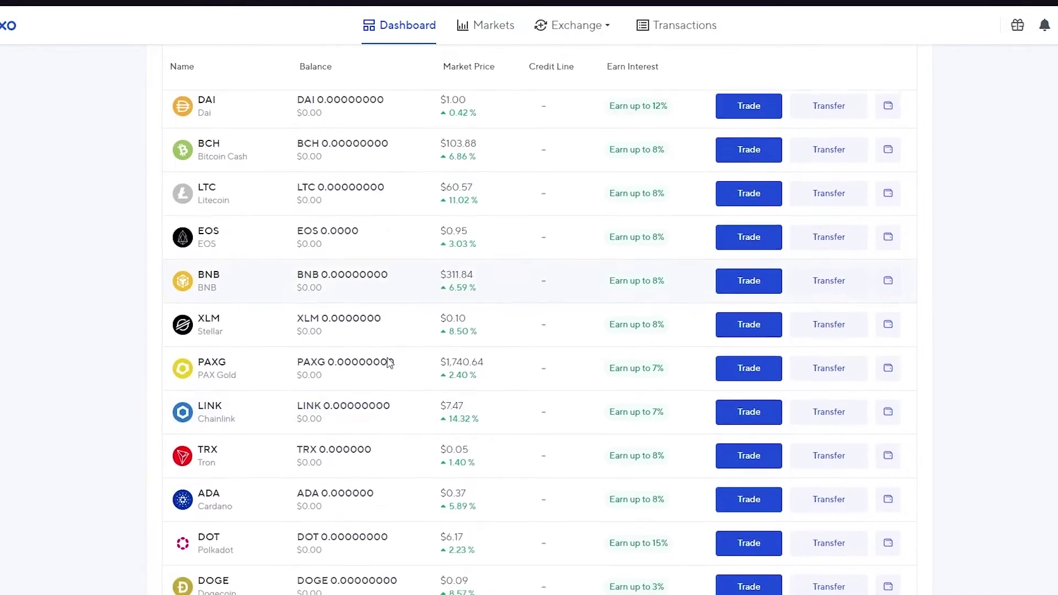
pyautogui.scroll(-4, 389, 364)
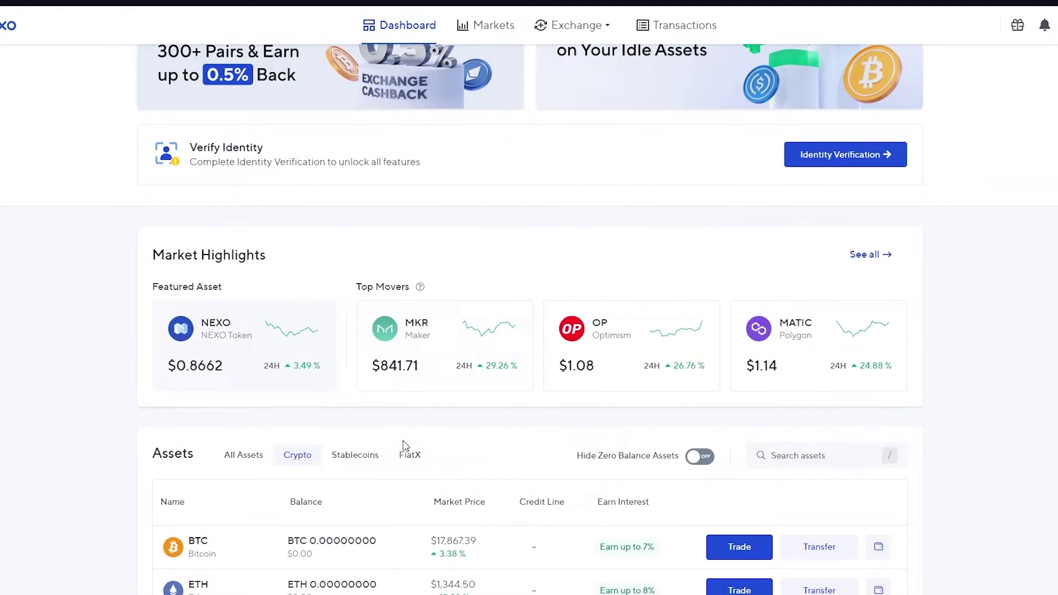
# Step: Switch the Assets list to the FiatX tab, showing only USD, EUR and GBP
pyautogui.click(412, 457)
pyautogui.scroll(-5, 446, 479)
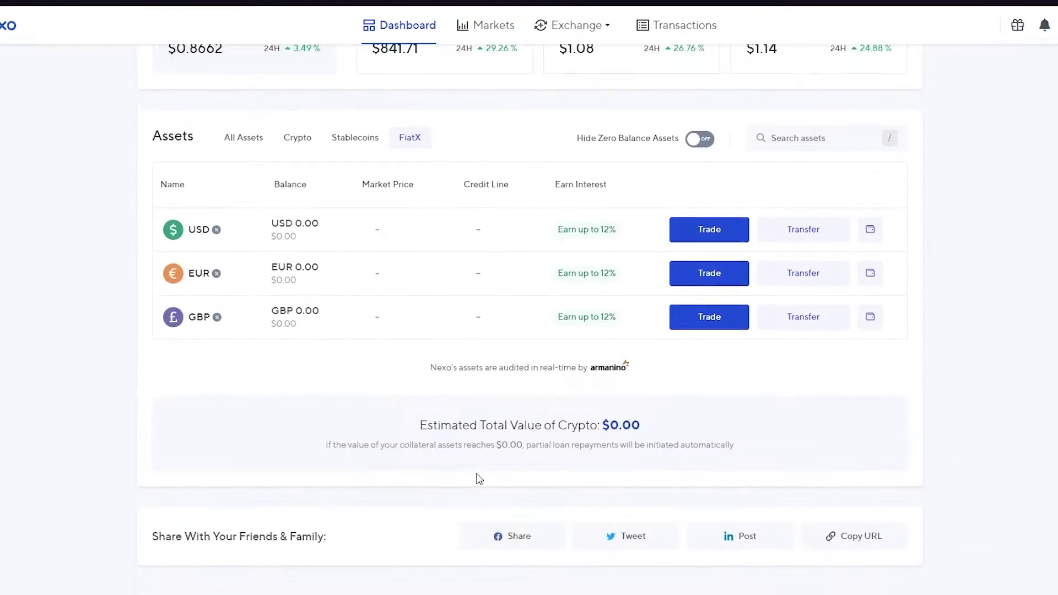
pyautogui.scroll(9, 419, 275)
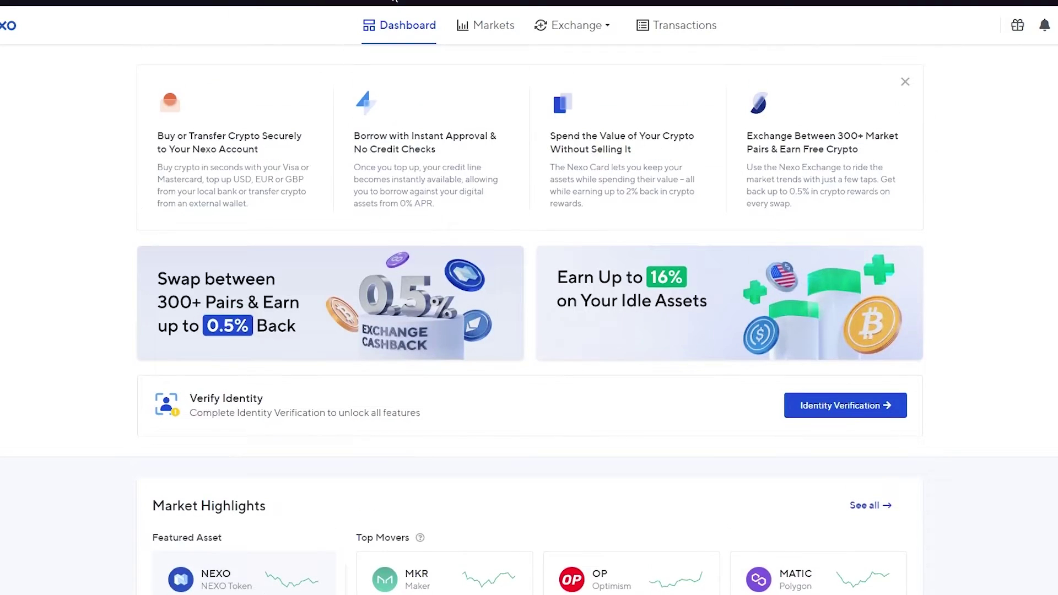
# Step: Open Markets and scroll through top movers, volume, market cap and the asset price list
pyautogui.click(482, 30)
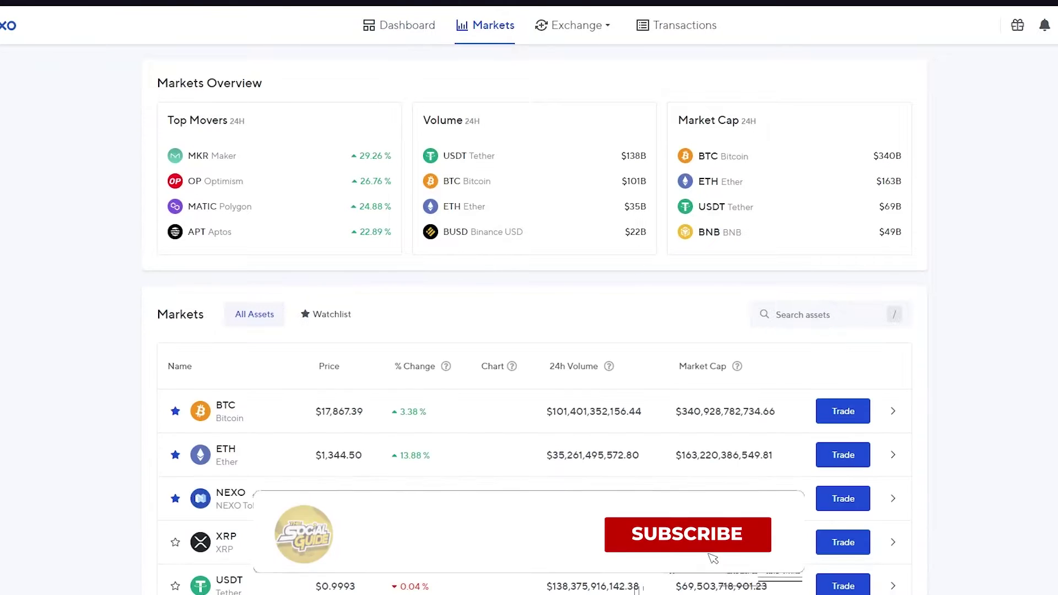
pyautogui.scroll(-3, 573, 202)
pyautogui.scroll(-2, 101, 320)
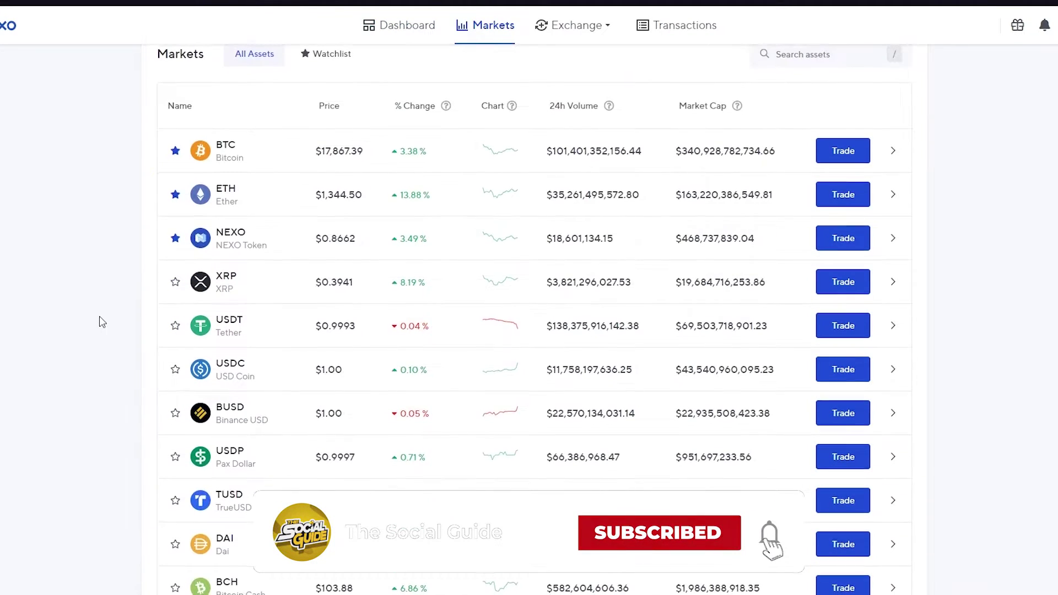
pyautogui.scroll(1, 101, 320)
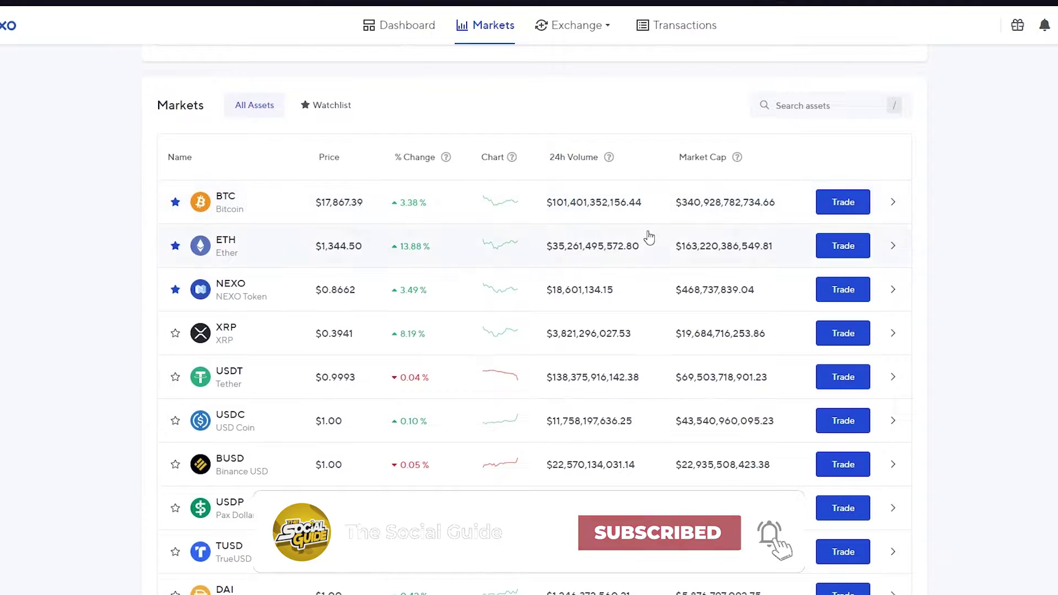
pyautogui.scroll(-1, 649, 237)
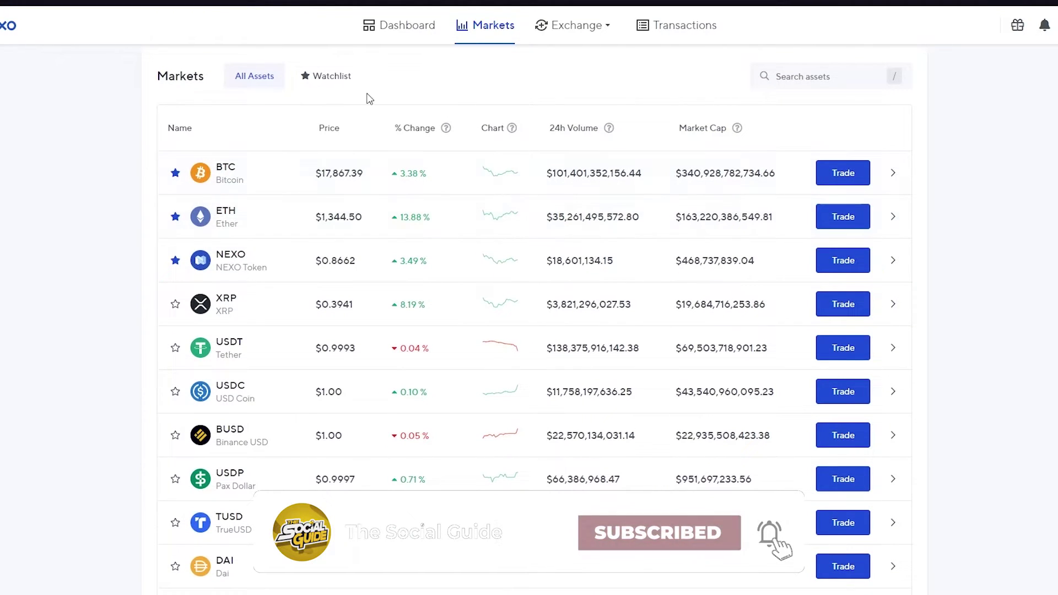
pyautogui.scroll(5, 368, 98)
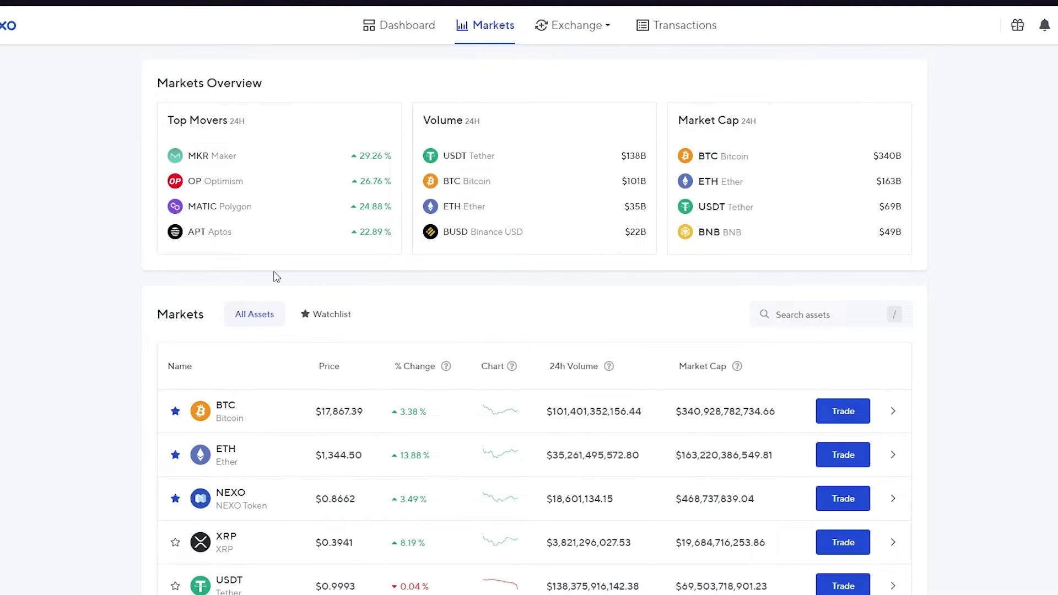
pyautogui.scroll(-3, 352, 490)
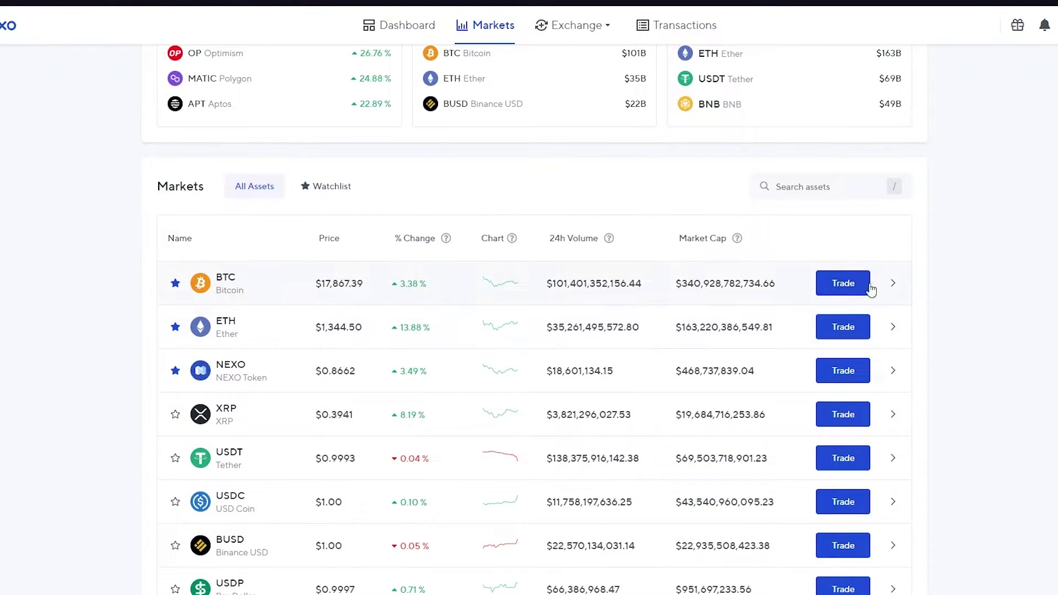
pyautogui.scroll(-12, 870, 287)
pyautogui.scroll(15, 845, 396)
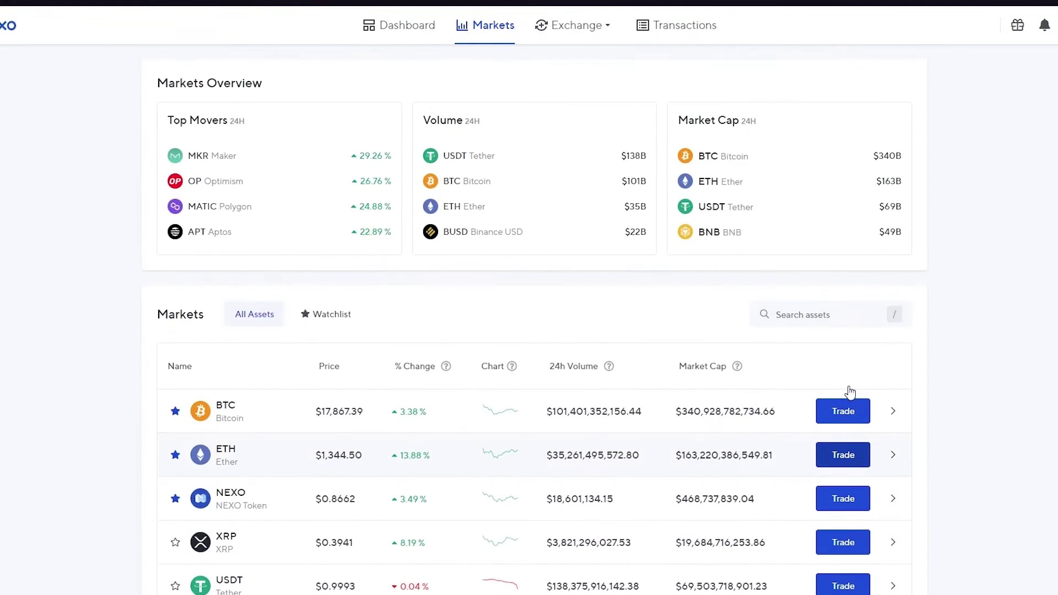
pyautogui.moveTo(605, 24)
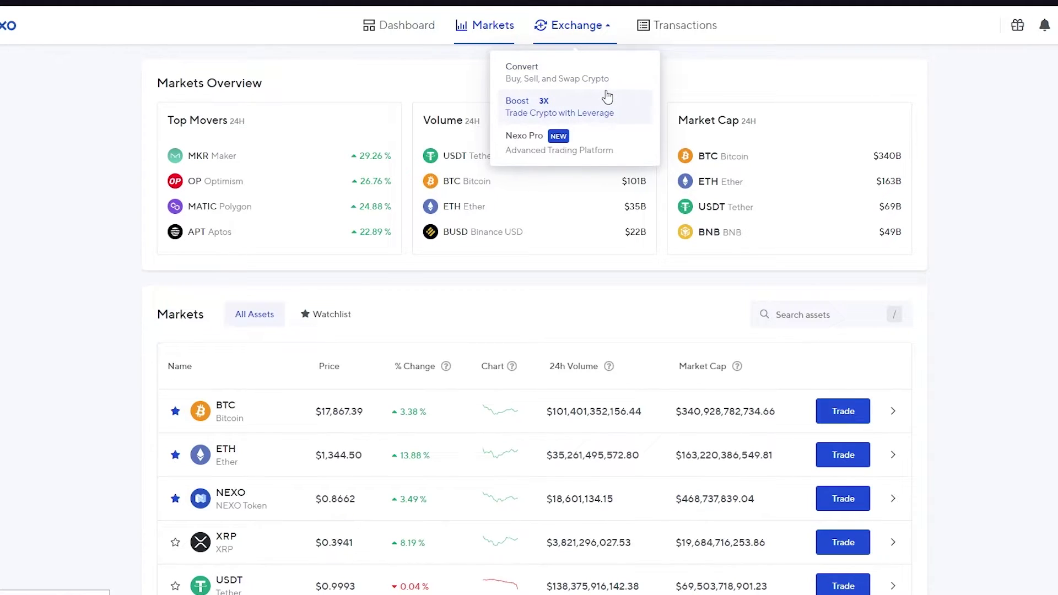
pyautogui.scroll(-15, 946, 323)
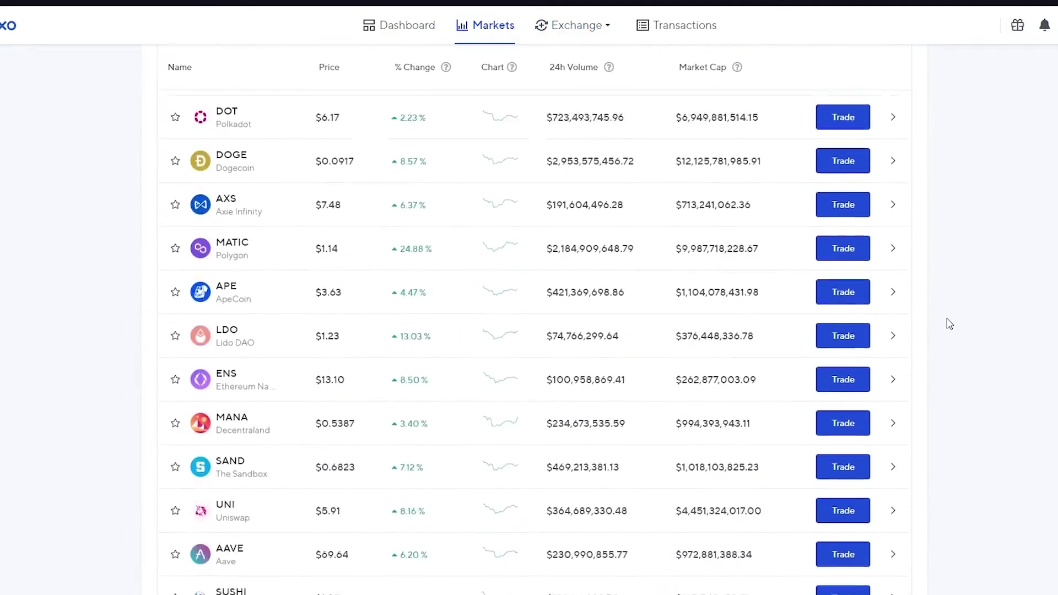
pyautogui.scroll(-15, 949, 324)
pyautogui.scroll(20, 949, 323)
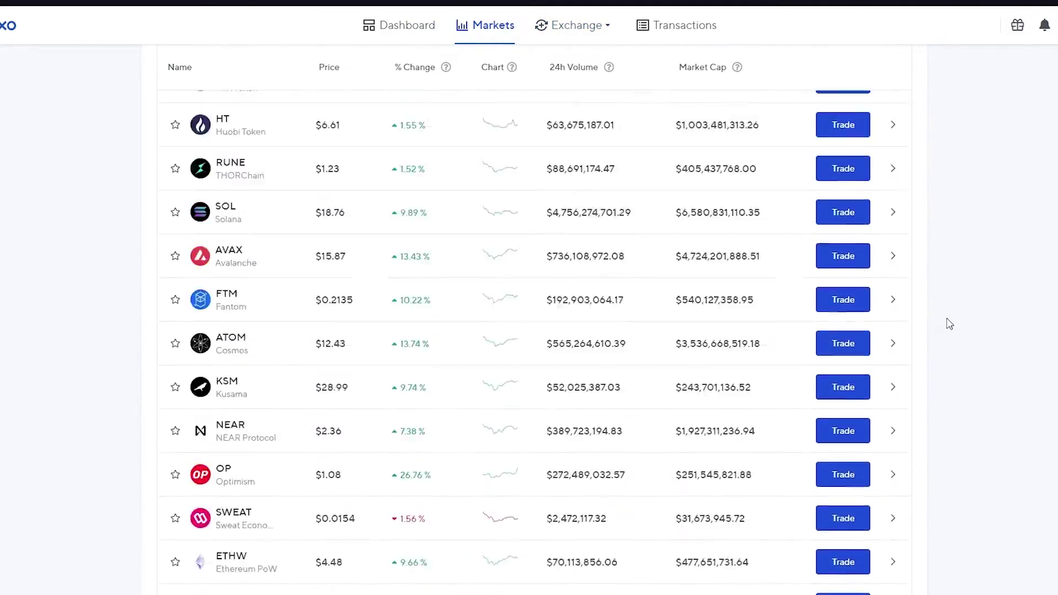
pyautogui.scroll(4, 949, 323)
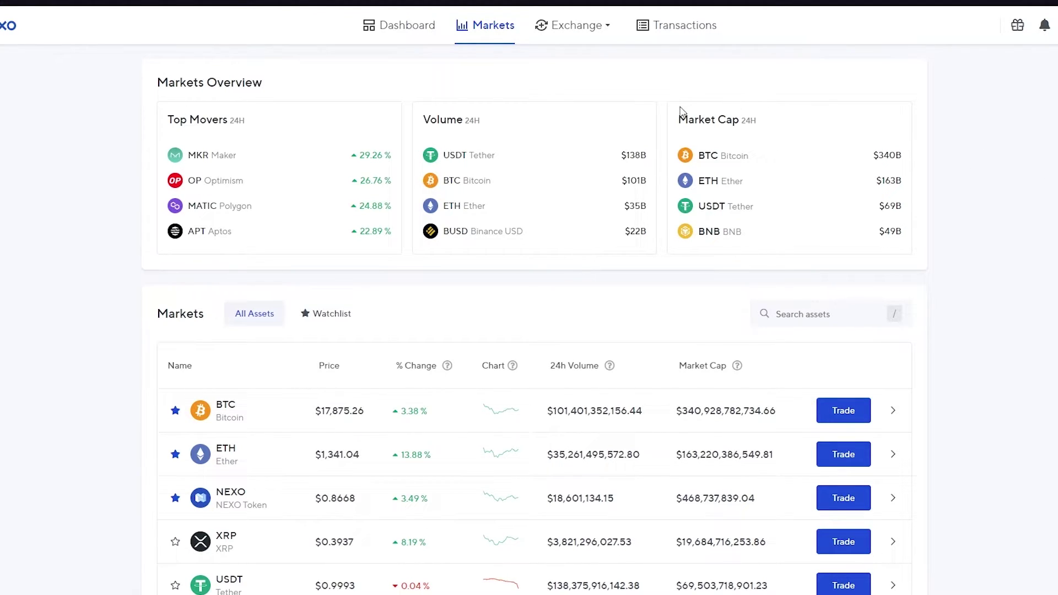
pyautogui.click(593, 30)
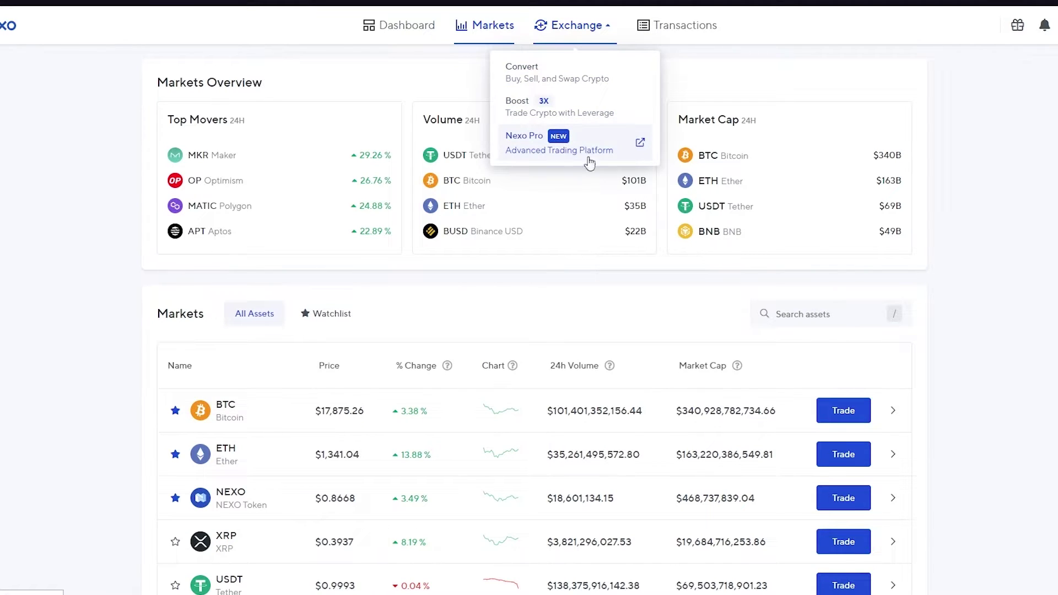
pyautogui.moveTo(578, 38)
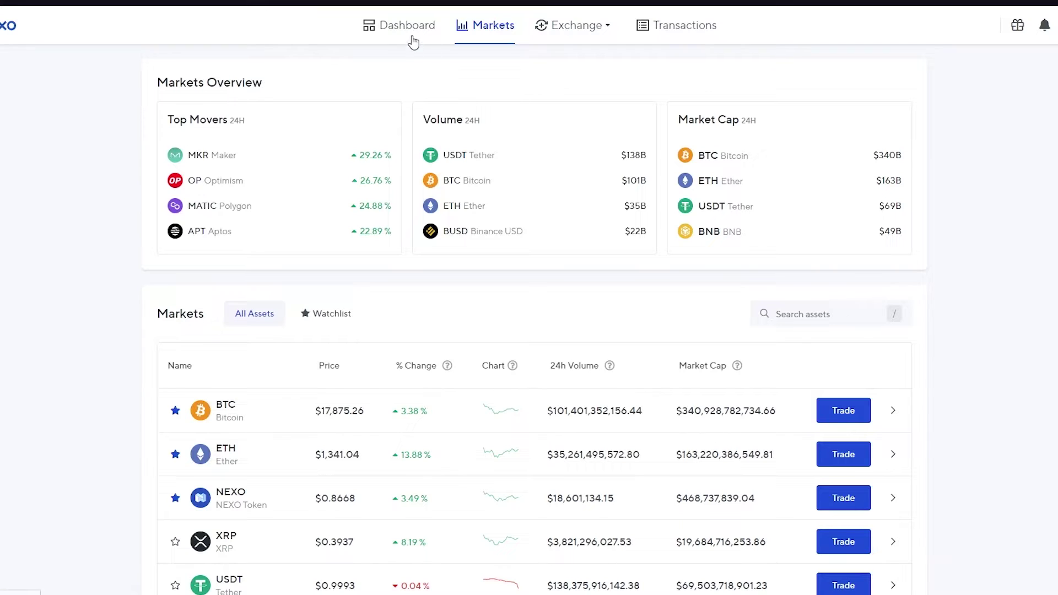
# Step: Return to the Dashboard and switch the Assets table to All Assets
pyautogui.hotkey('alt', 'Left')
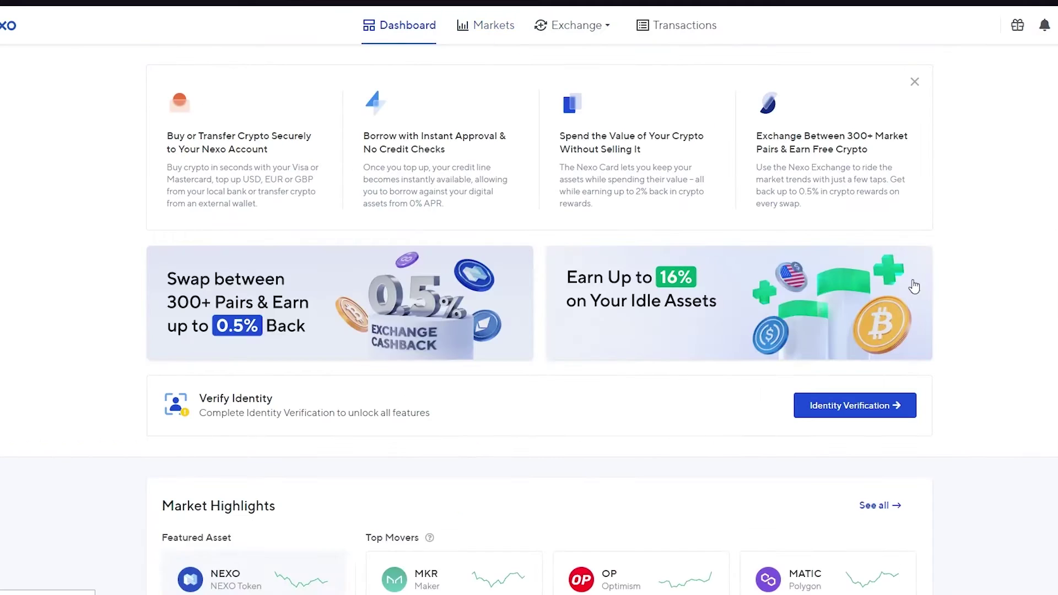
pyautogui.scroll(-5, 911, 283)
pyautogui.scroll(-2, 301, 307)
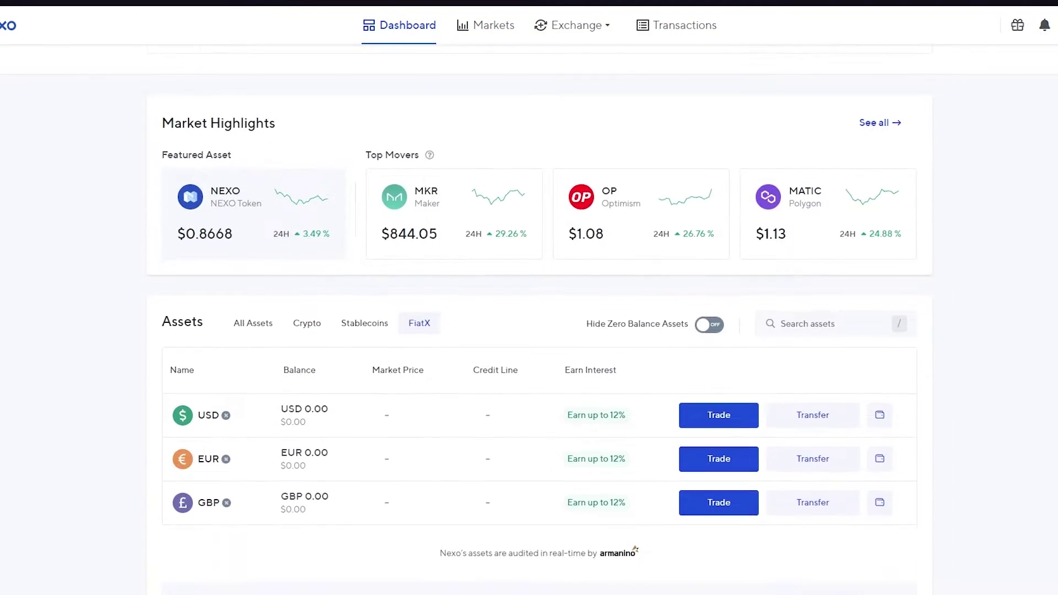
pyautogui.scroll(-1, 300, 308)
pyautogui.click(273, 269)
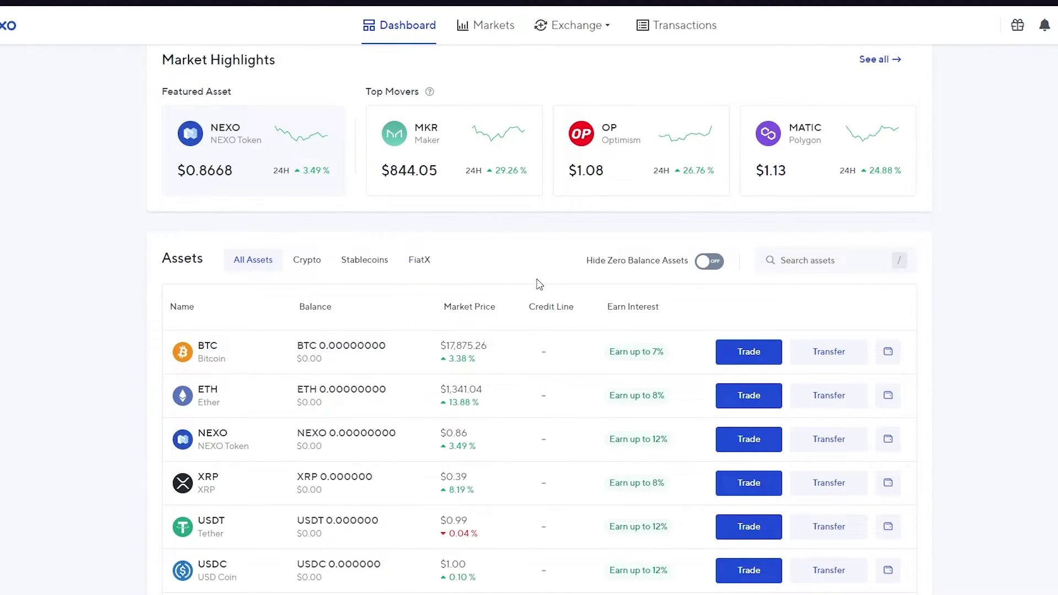
# Step: Open the Bitcoin row's Trade dropdown, close it, then reopen it
pyautogui.scroll(-1, 539, 284)
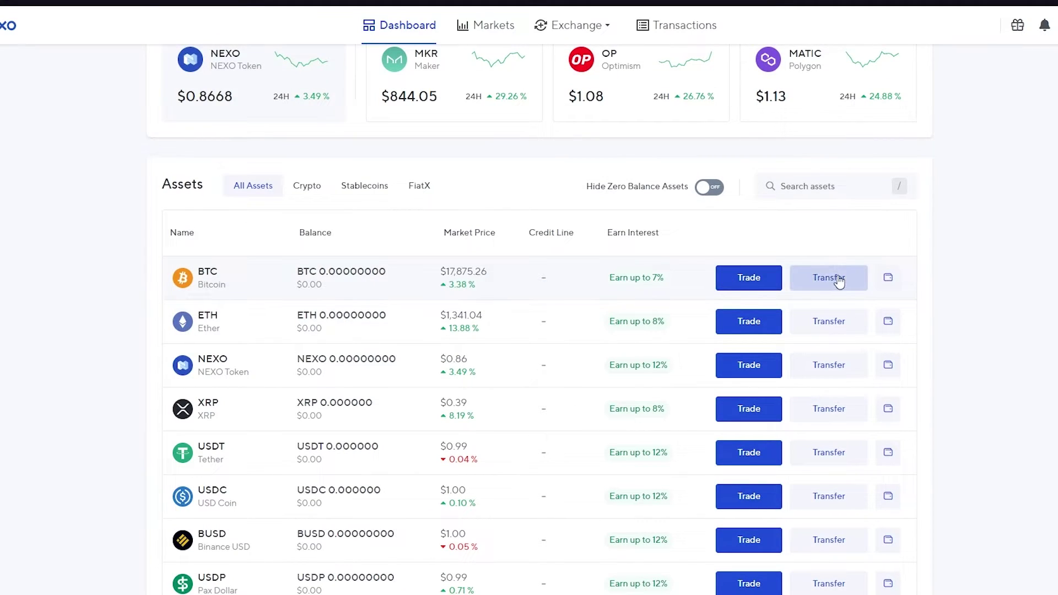
pyautogui.click(747, 288)
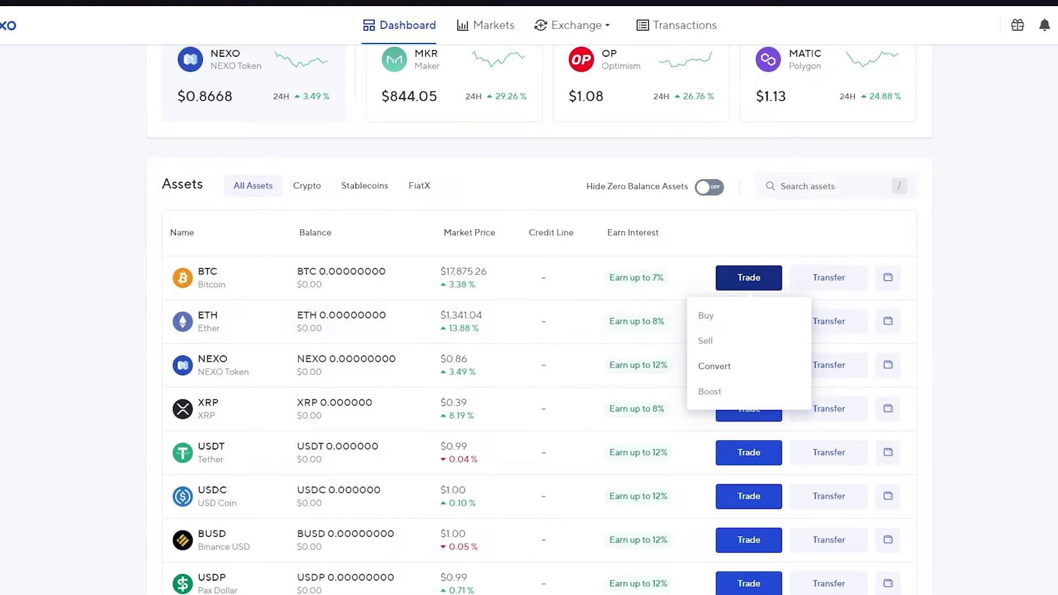
pyautogui.click(229, 295)
pyautogui.scroll(-1, 229, 296)
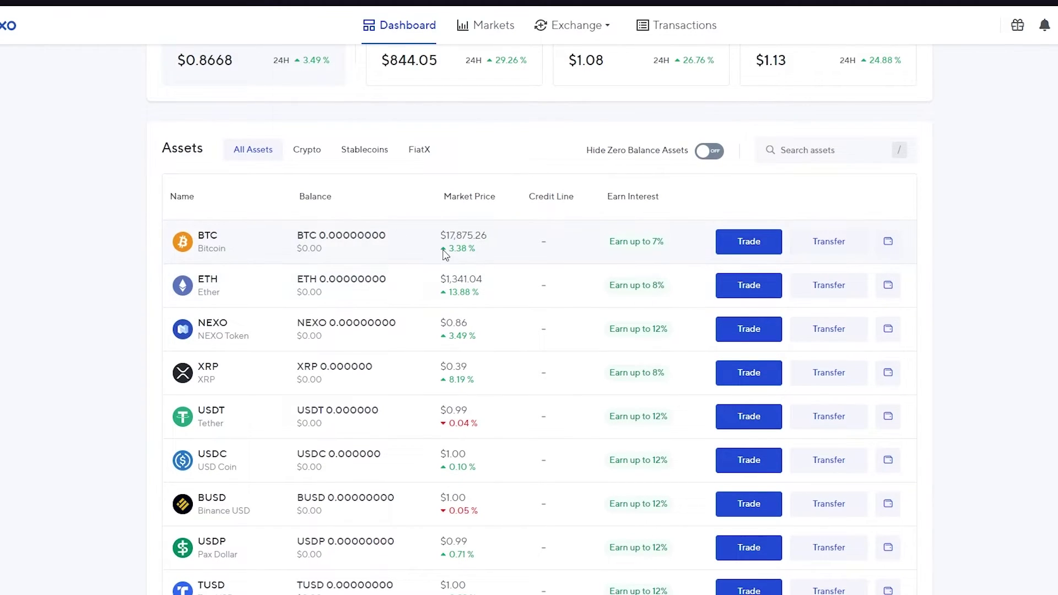
pyautogui.click(758, 255)
# Step: Choose Convert for Bitcoin, paying with Ether from the Savings Wallet, and check the Pay With coin list
pyautogui.moveTo(749, 243)
pyautogui.click(746, 329)
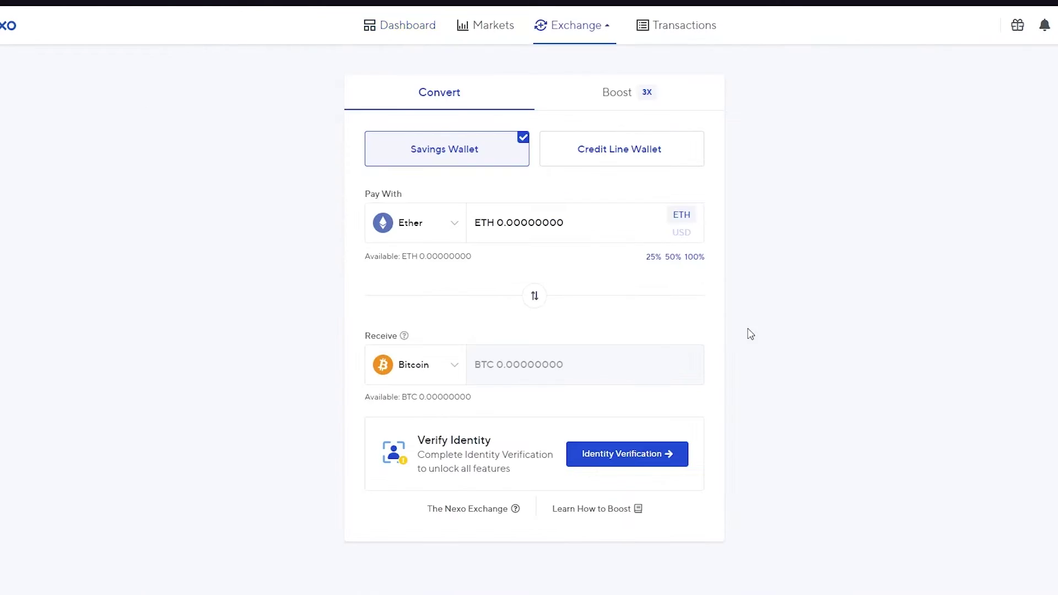
pyautogui.click(433, 224)
pyautogui.click(442, 225)
pyautogui.click(443, 224)
pyautogui.click(219, 233)
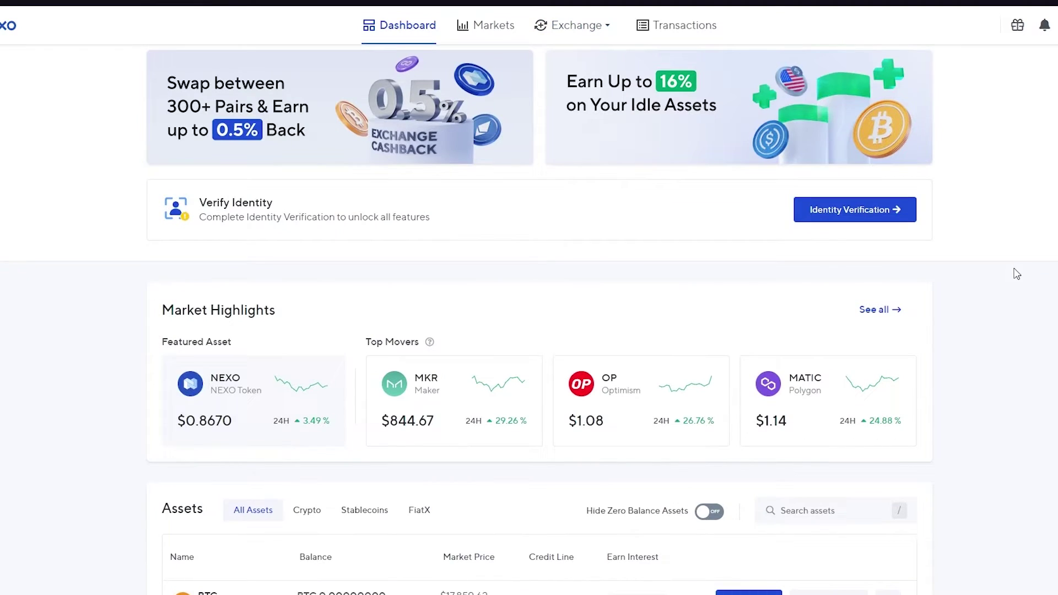
# Step: Show the Bitcoin row's Transfer options on the Dashboard
pyautogui.scroll(-9, 1017, 274)
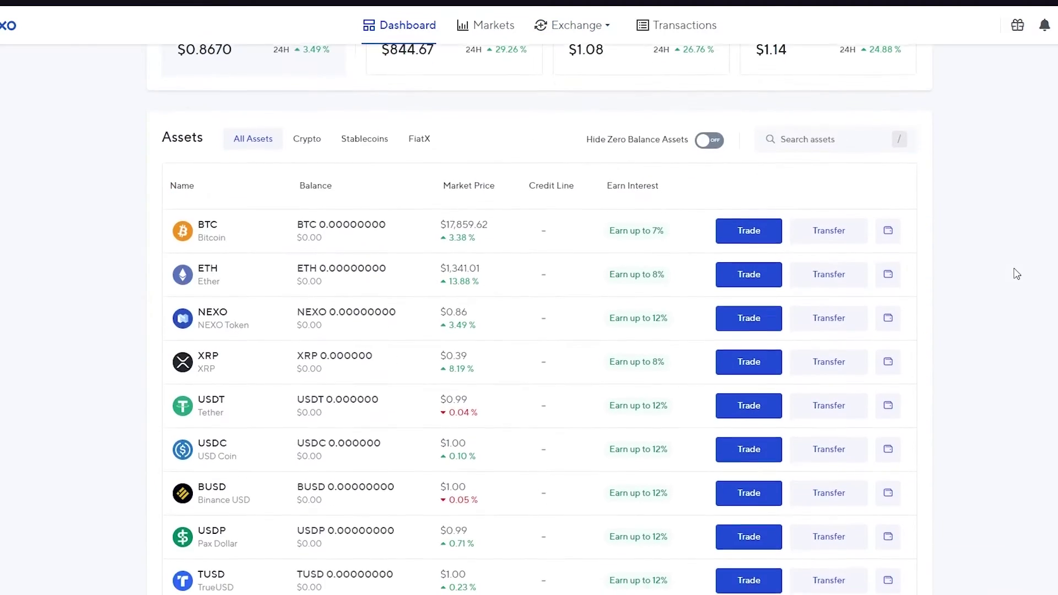
pyautogui.scroll(1, 954, 227)
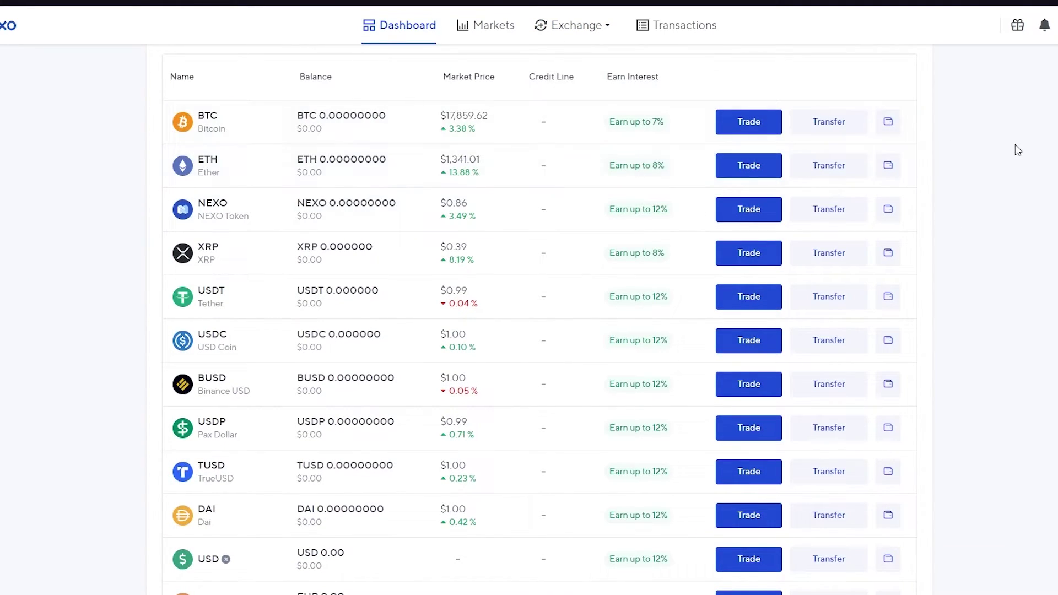
pyautogui.click(835, 126)
# Step: Choose Top Up from Tether's Transfer options, which opens Identity Verification
pyautogui.scroll(-3, 841, 453)
pyautogui.scroll(-7, 840, 453)
pyautogui.scroll(6, 838, 390)
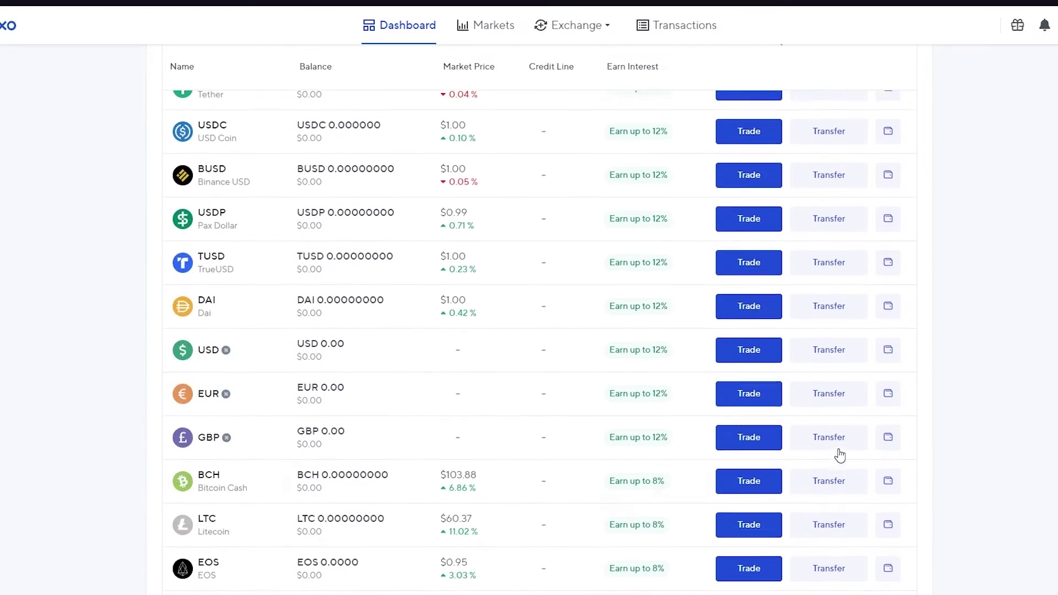
pyautogui.scroll(3, 602, 159)
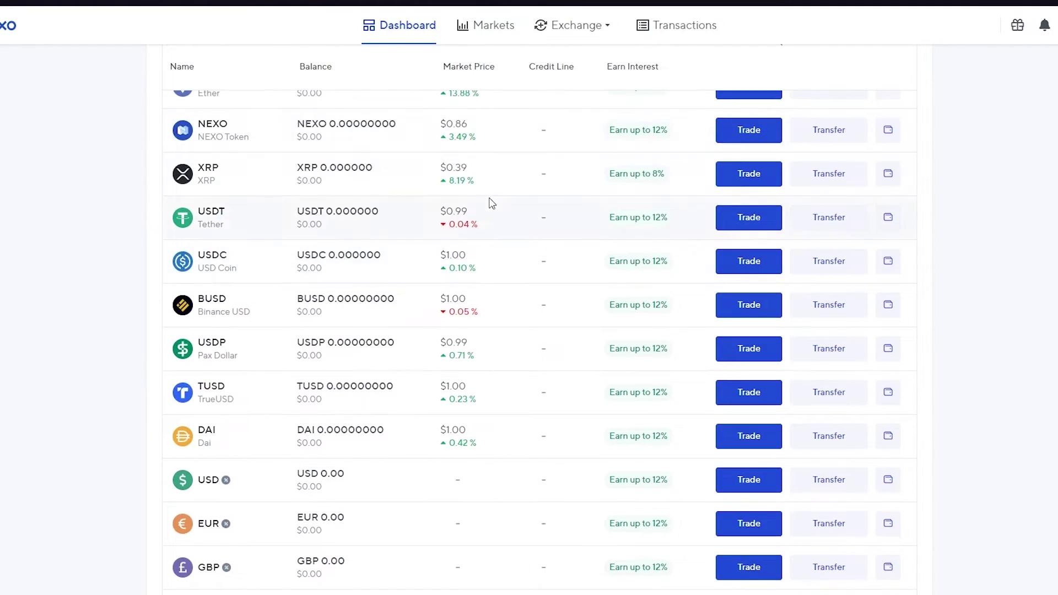
pyautogui.click(831, 217)
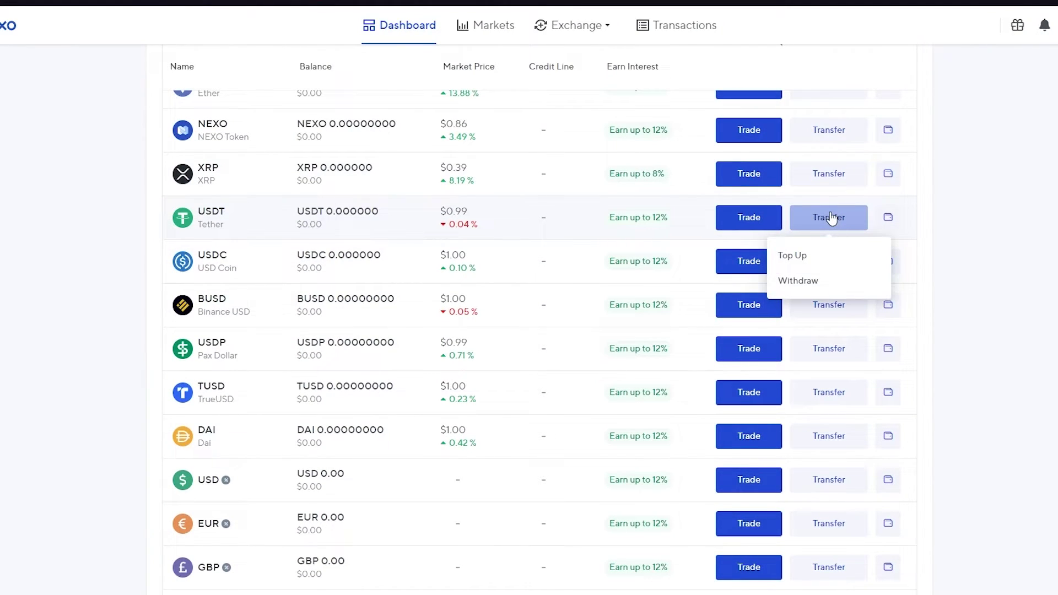
pyautogui.click(820, 266)
pyautogui.scroll(-1, 917, 217)
pyautogui.scroll(1, 916, 217)
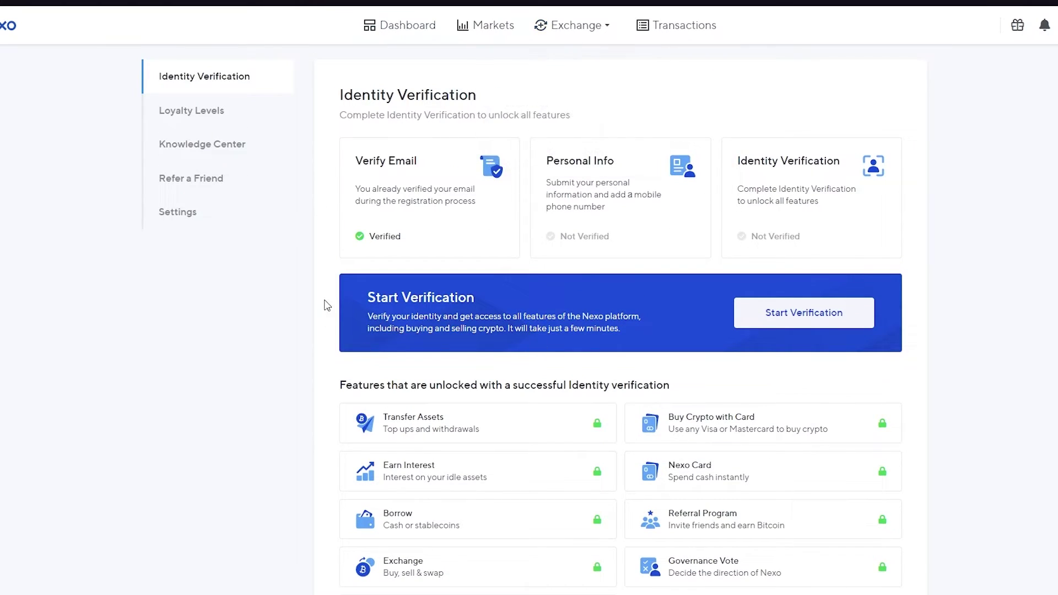
pyautogui.scroll(-8, 326, 303)
pyautogui.scroll(8, 326, 305)
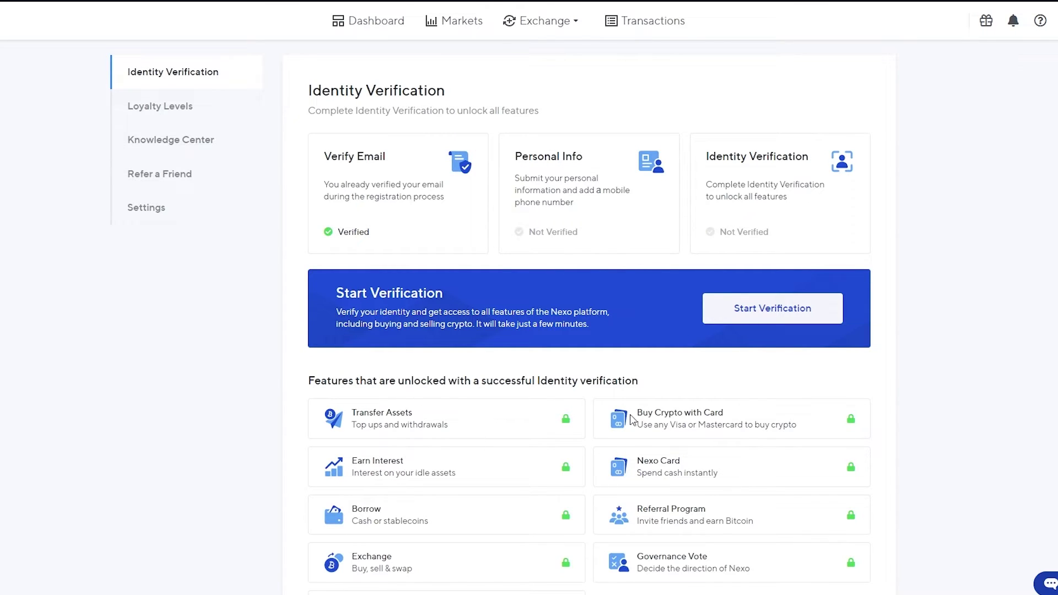
pyautogui.scroll(-2, 951, 383)
pyautogui.scroll(-5, 952, 384)
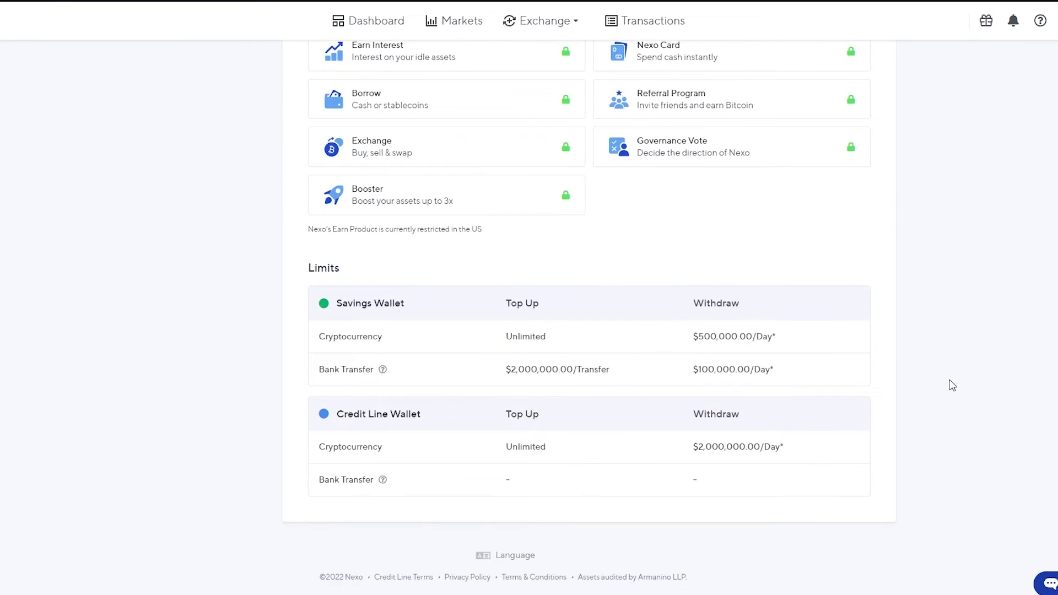
pyautogui.scroll(7, 951, 384)
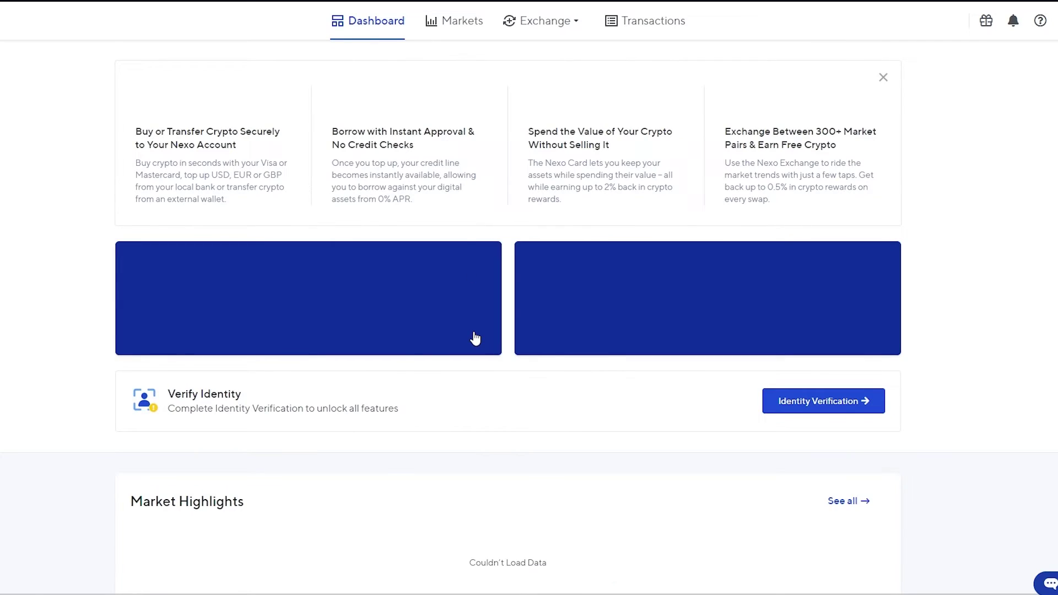
# Step: Choose Top Up from the USD row's Transfer menu, landing on Identity Verification again
pyautogui.scroll(-10, 475, 337)
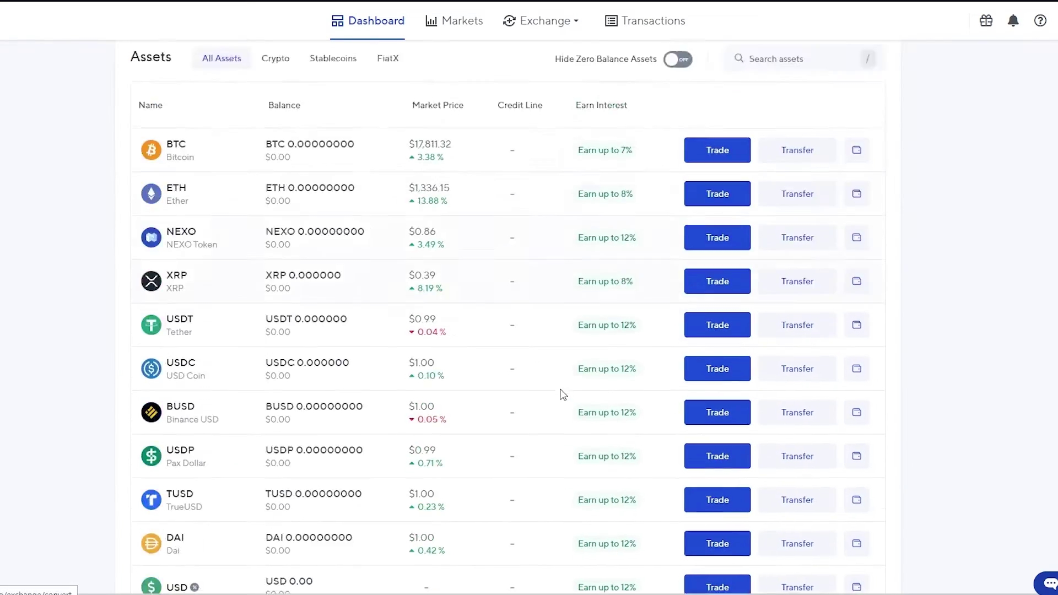
pyautogui.scroll(-5, 562, 394)
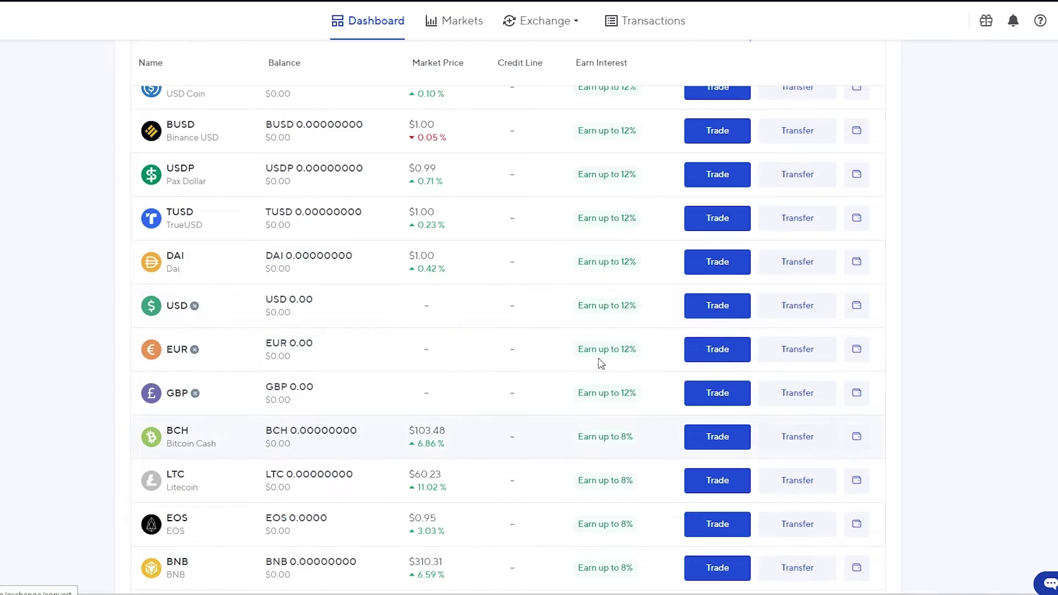
pyautogui.click(808, 308)
pyautogui.click(781, 351)
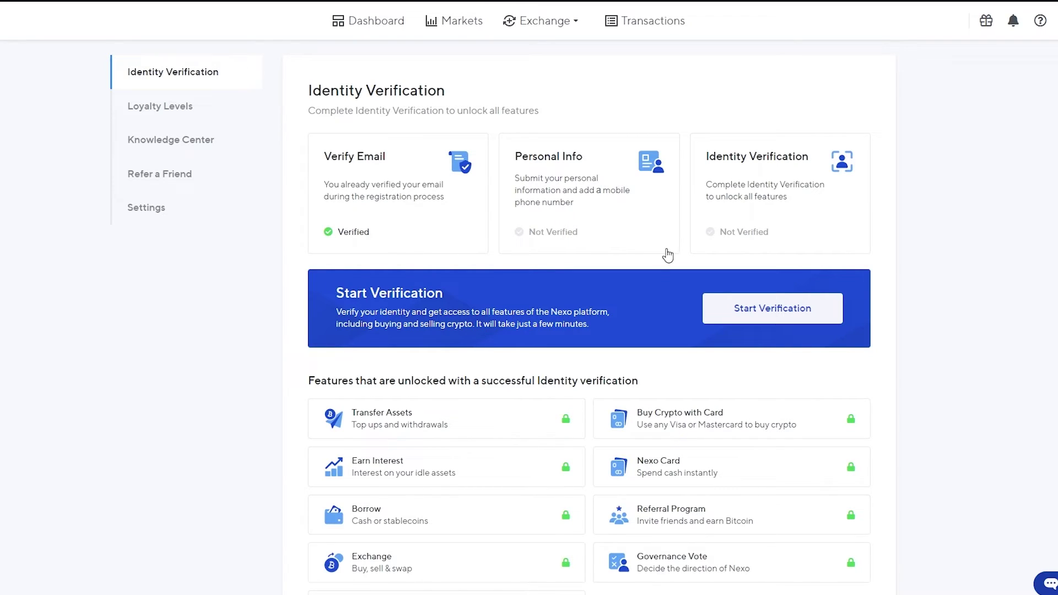
# Step: Go back to the dashboard and open the Transfer options on the USDP row of the Assets table
pyautogui.hotkey('alt', 'Left')
pyautogui.scroll(-10, 957, 287)
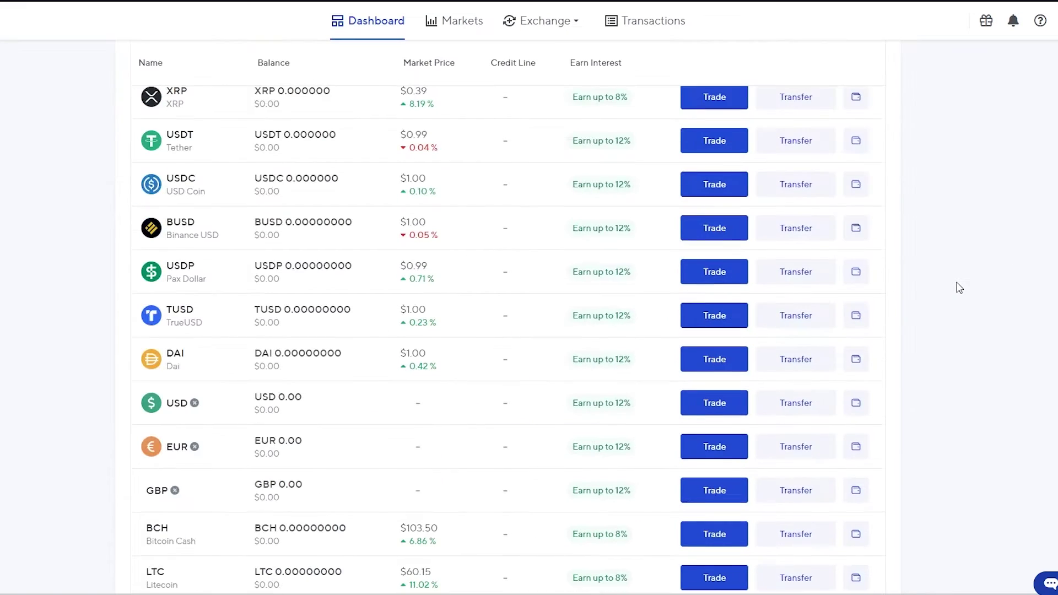
pyautogui.click(798, 268)
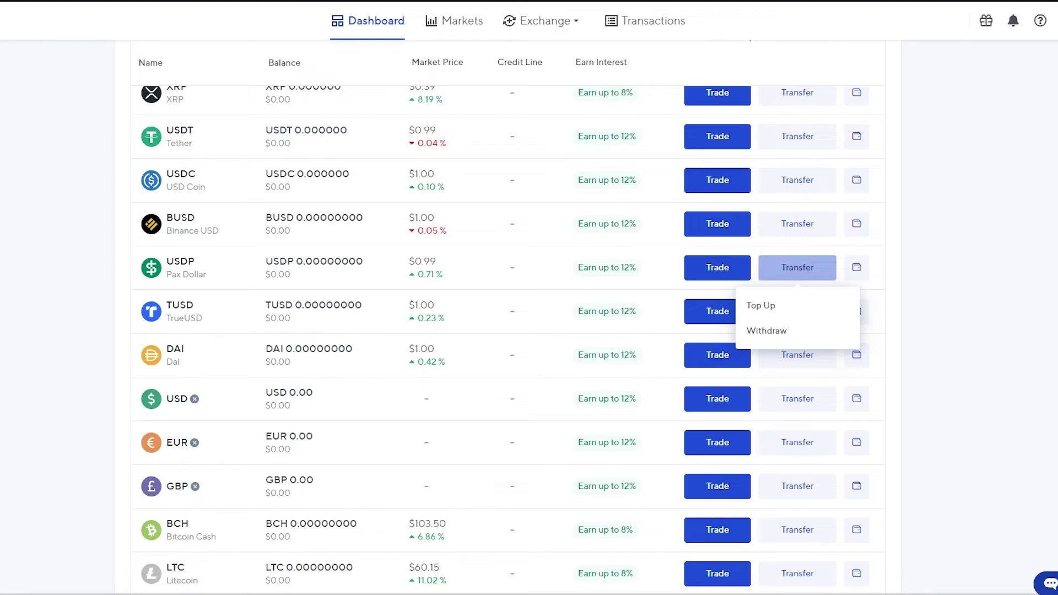
# Step: Reopen the USDP transfer options and choose Withdraw, which brings up the two-factor authentication requirement
pyautogui.click(969, 246)
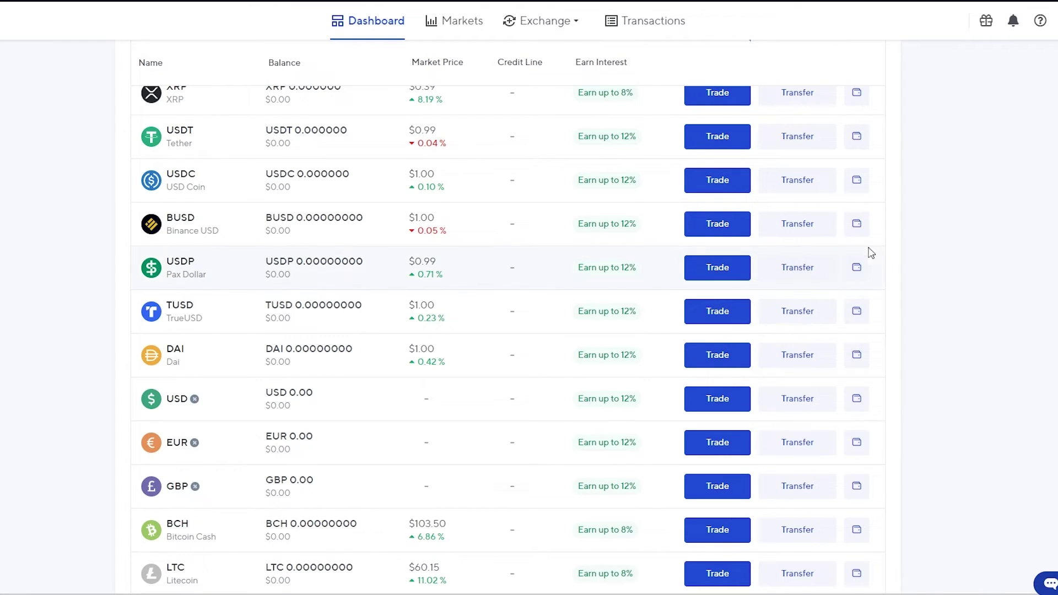
pyautogui.click(815, 279)
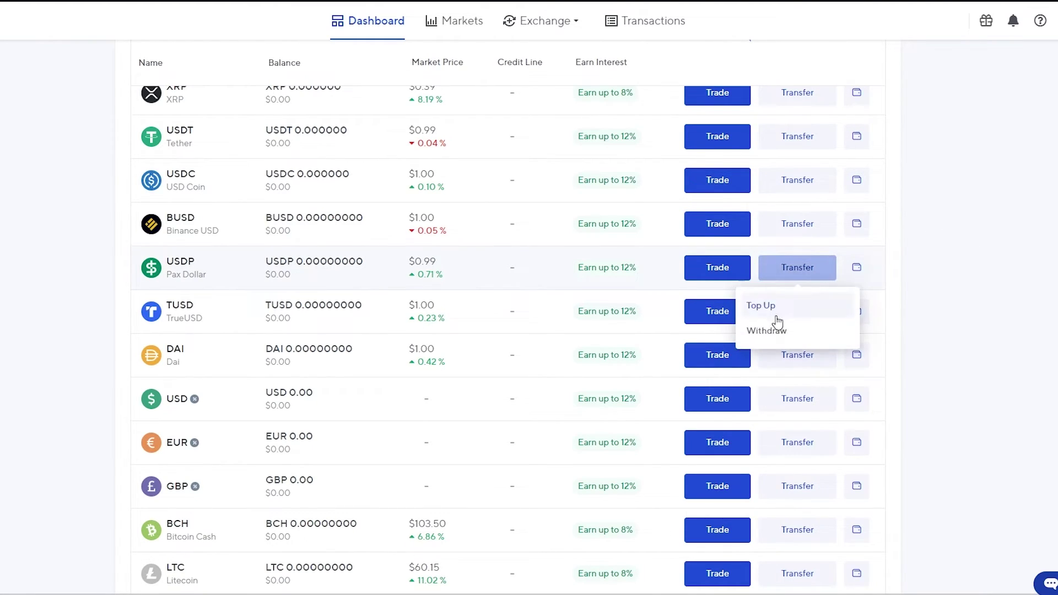
pyautogui.click(801, 336)
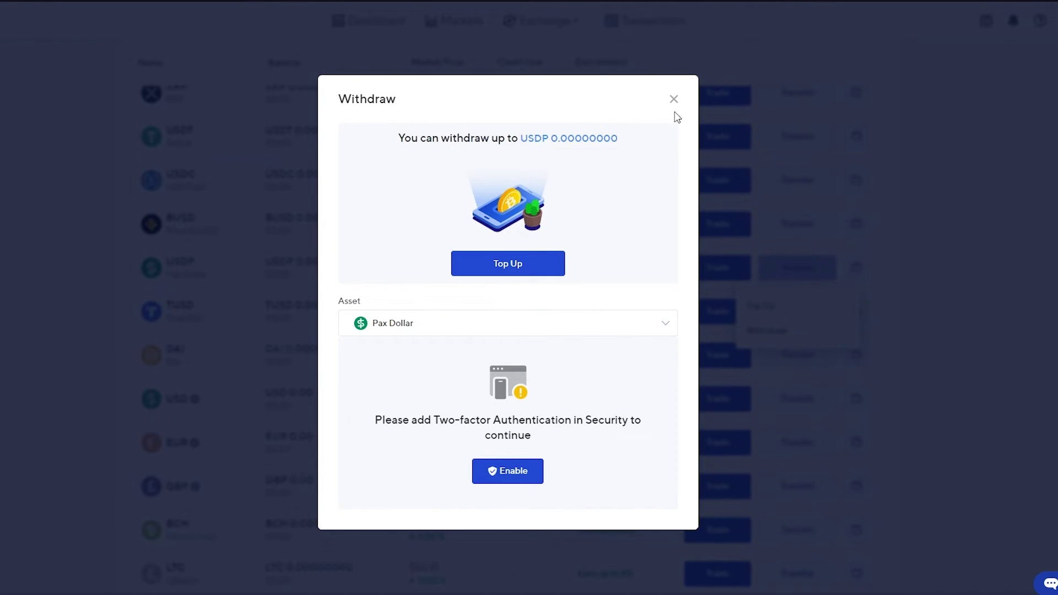
# Step: Close the Pax Dollar Withdraw dialog and go to the Transactions page
pyautogui.tripleClick(677, 138)
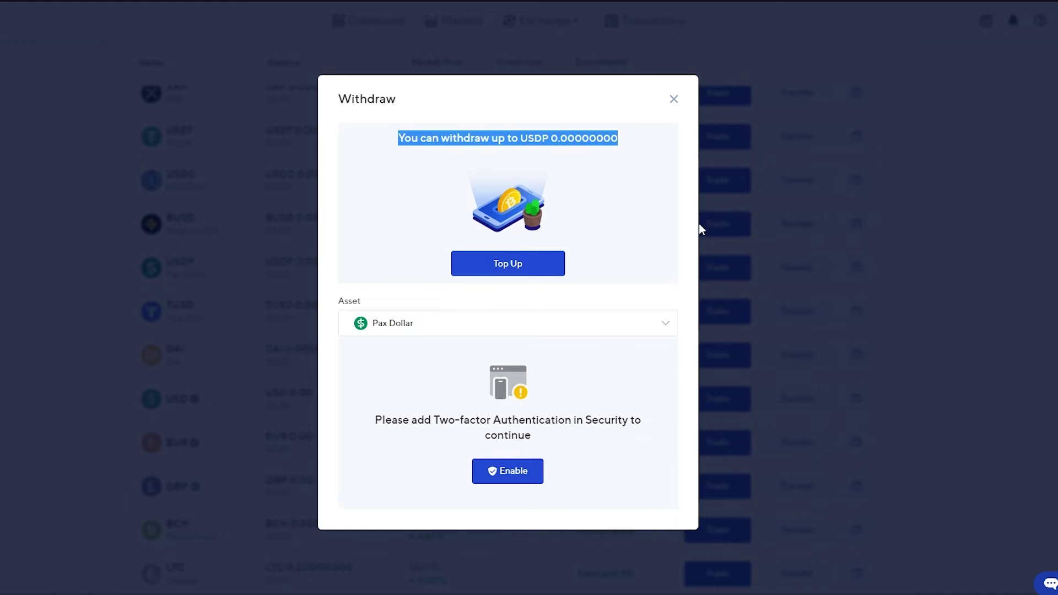
pyautogui.click(689, 180)
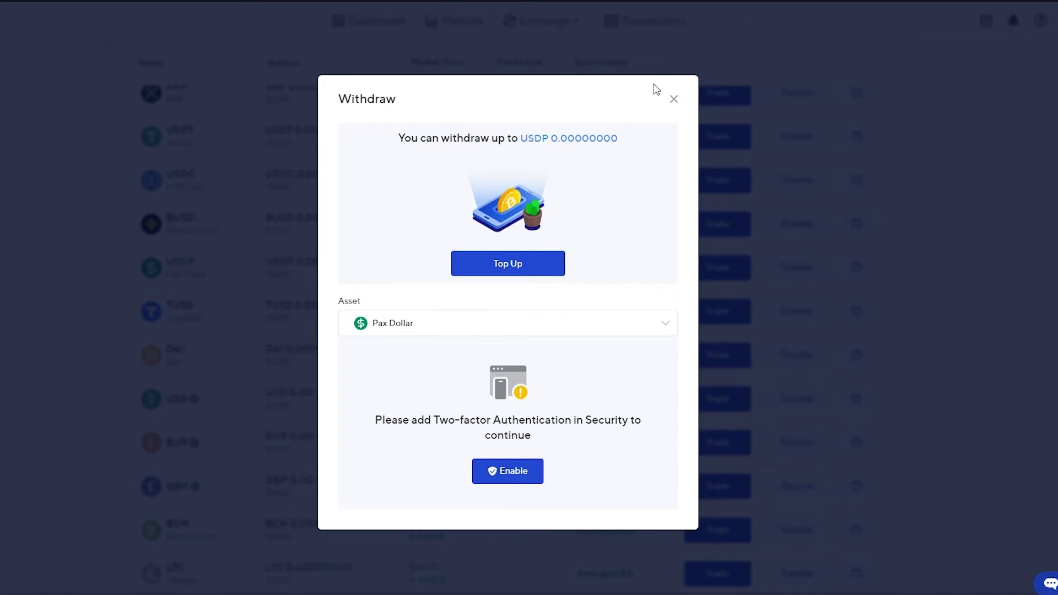
pyautogui.click(897, 141)
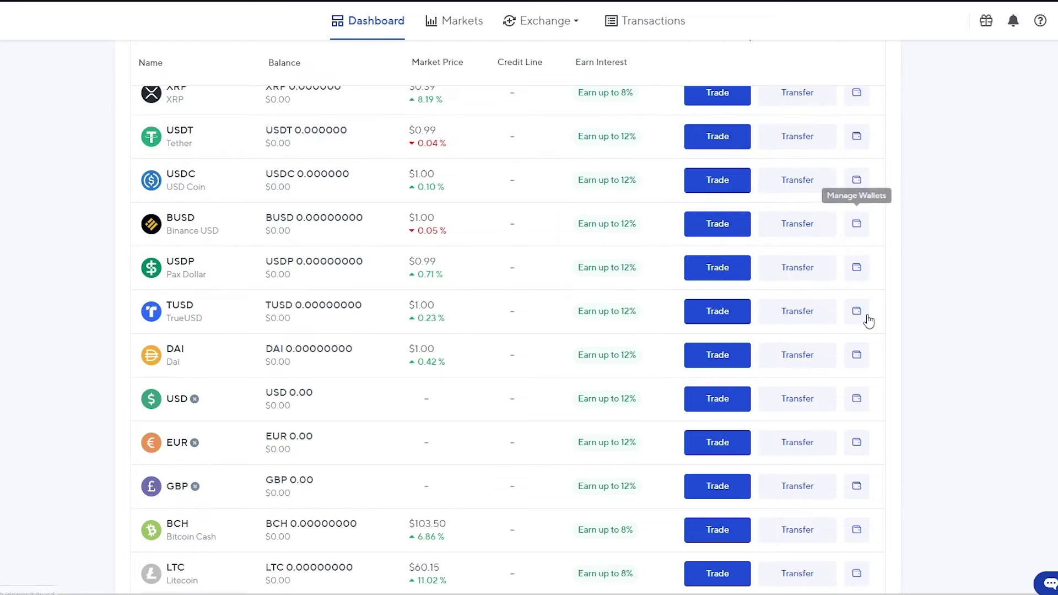
pyautogui.click(650, 23)
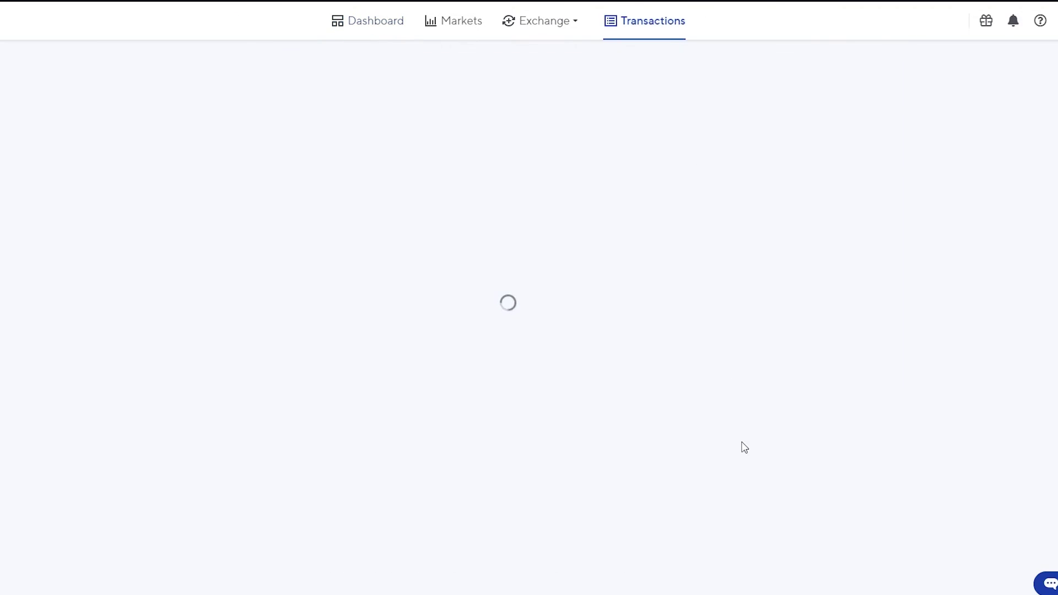